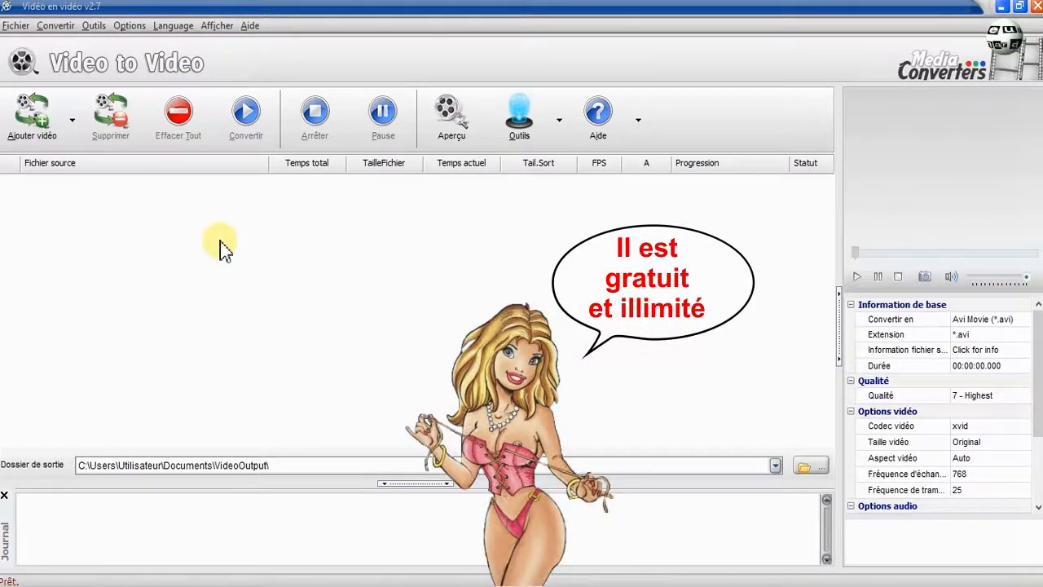
Open the program's online help page.
{"action": "left_click", "coordinate": [639, 120]}
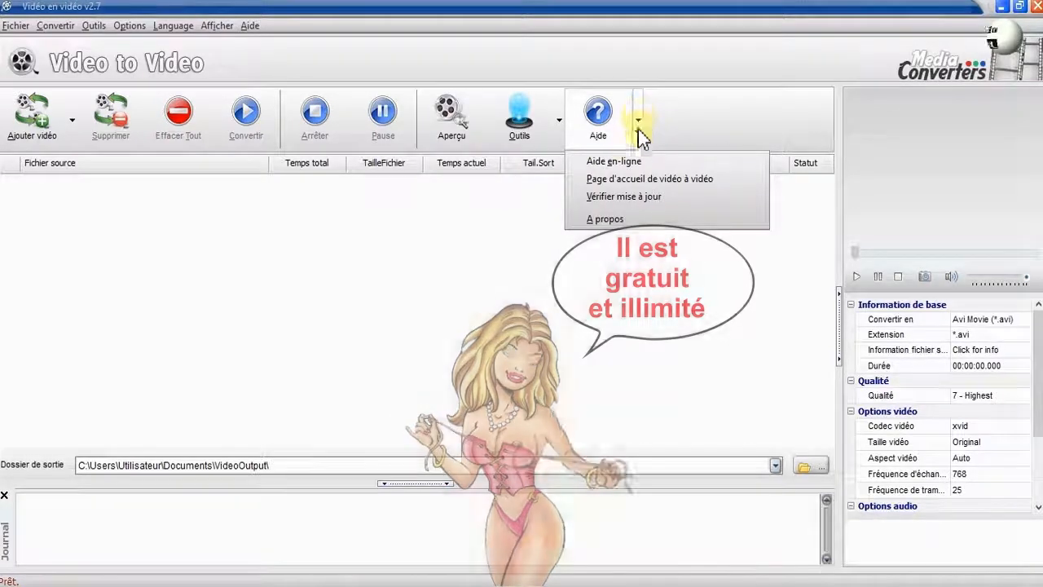
{"action": "left_click", "coordinate": [624, 167]}
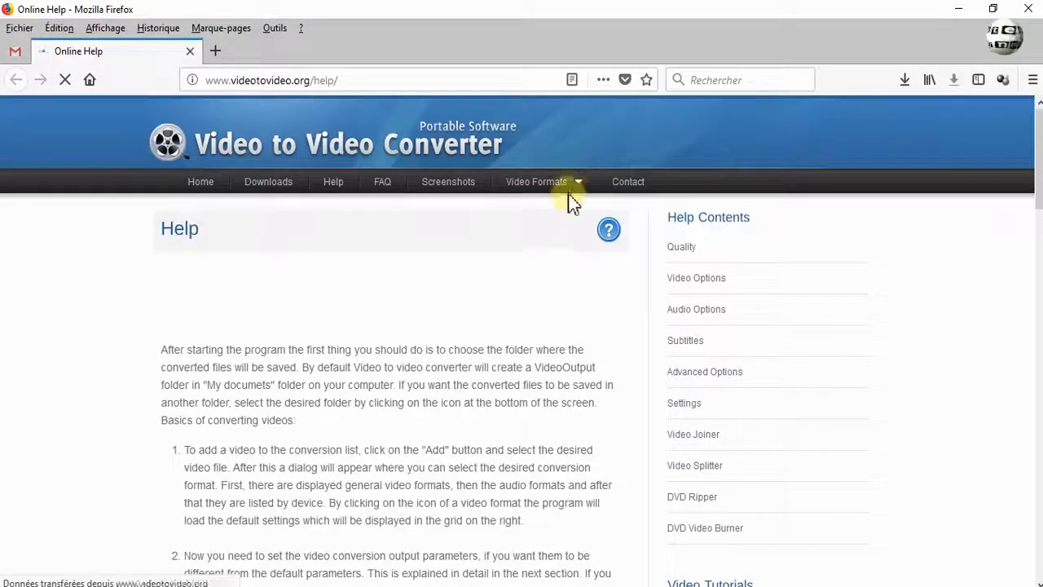
Open the Supported Video and Audio Formats page on the website and scroll through the list of decodable formats.
{"action": "left_click", "coordinate": [515, 194]}
{"action": "left_click", "coordinate": [534, 195]}
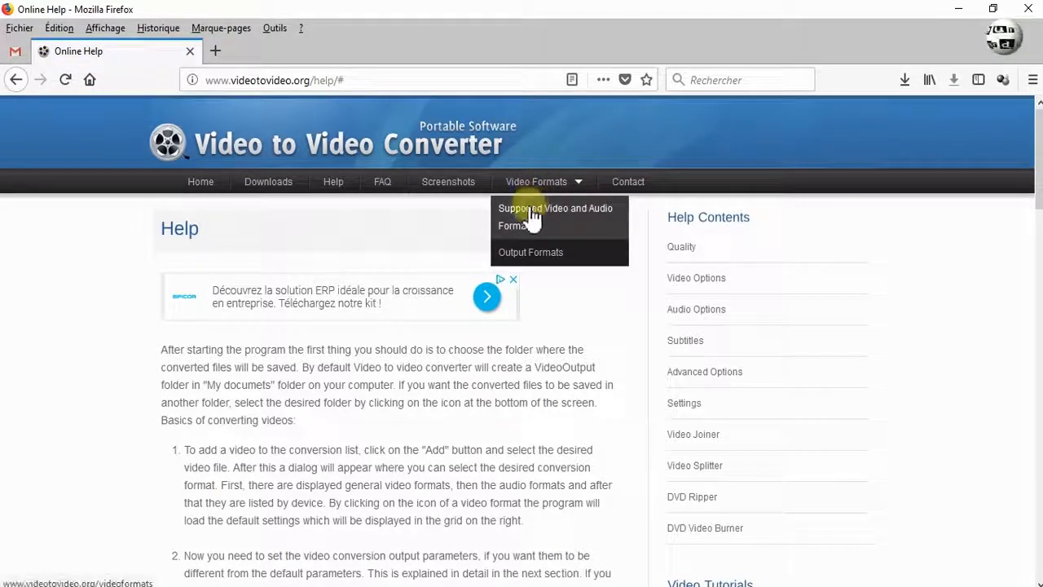
{"action": "left_click", "coordinate": [532, 216]}
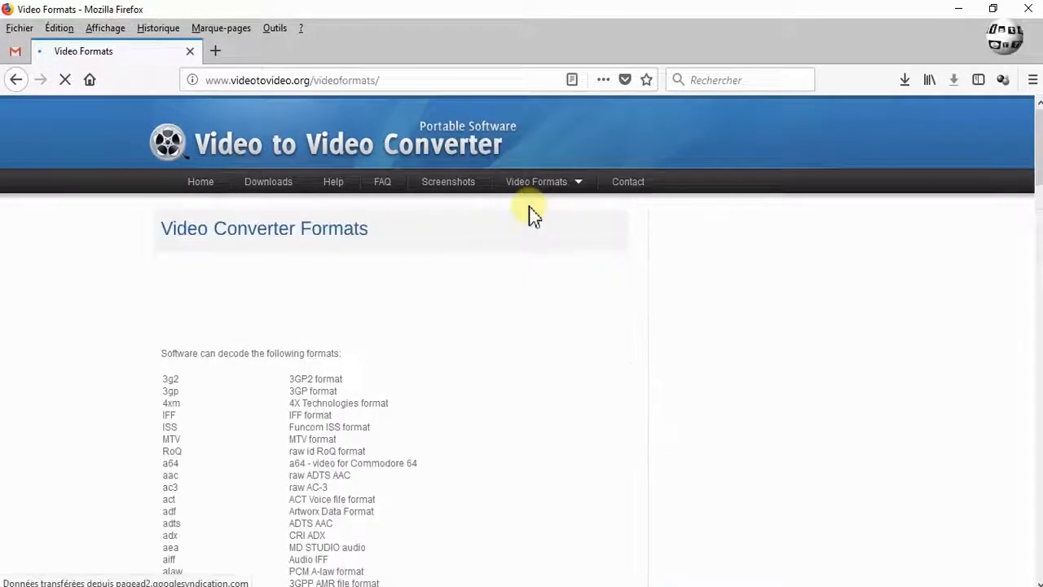
{"action": "scroll", "coordinate": [531, 216], "scroll_direction": "down", "scroll_amount": 4}
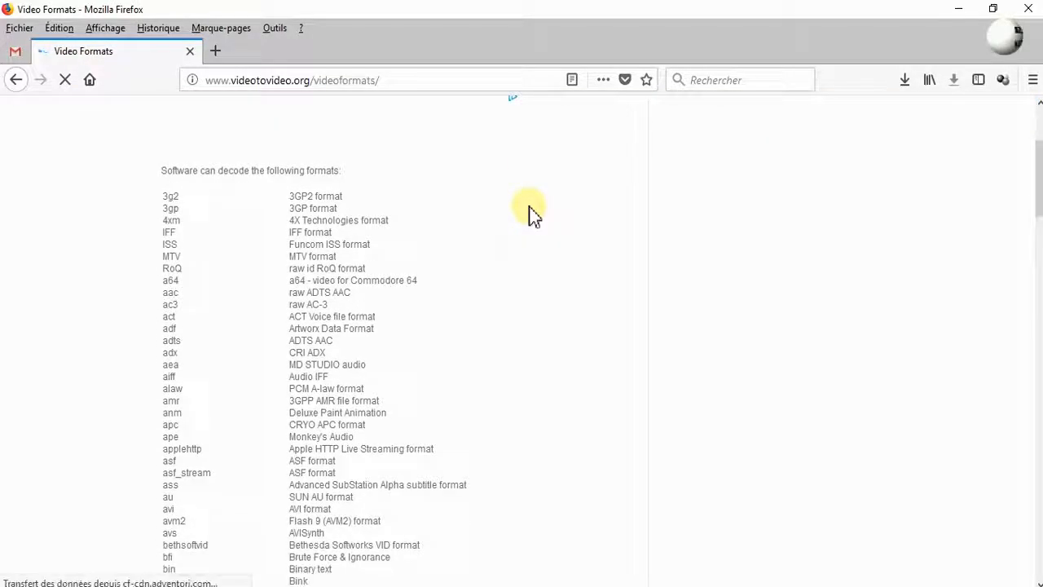
{"action": "scroll", "coordinate": [531, 216], "scroll_direction": "down", "scroll_amount": 2}
{"action": "scroll", "coordinate": [531, 216], "scroll_direction": "down", "scroll_amount": 2}
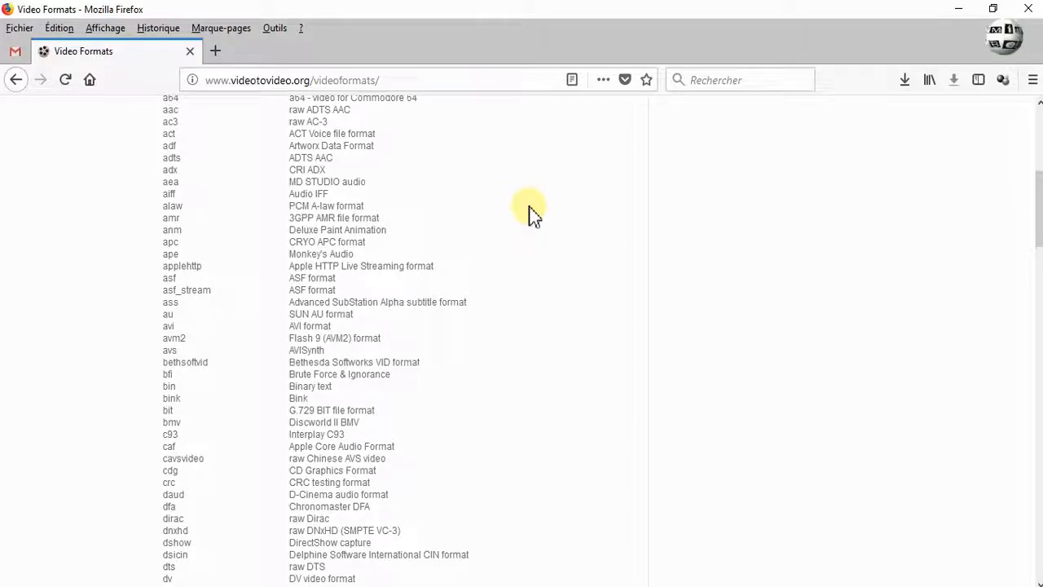
{"action": "scroll", "coordinate": [531, 213], "scroll_direction": "down", "scroll_amount": 4}
{"action": "scroll", "coordinate": [532, 214], "scroll_direction": "down", "scroll_amount": 13}
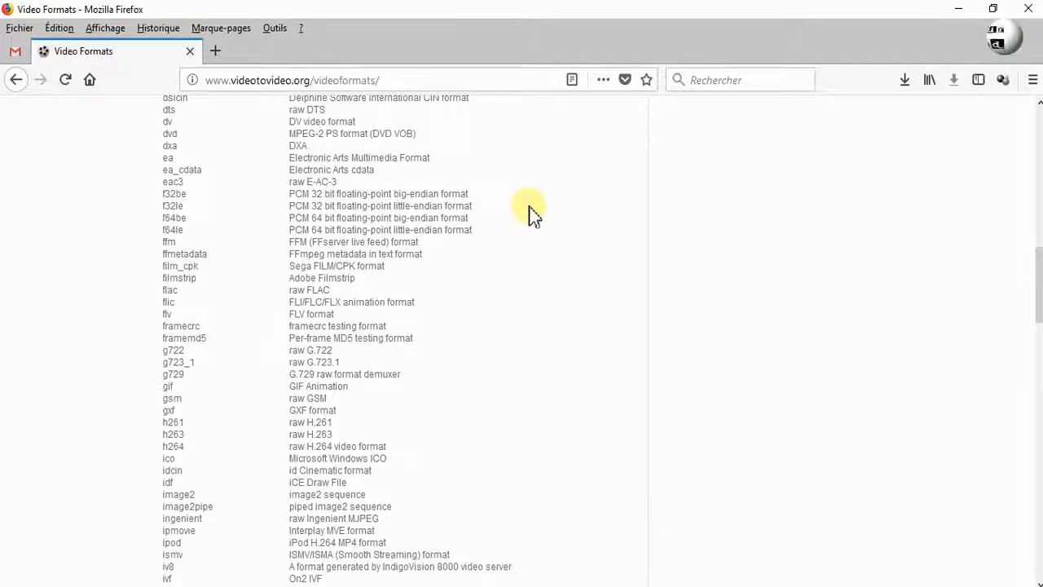
{"action": "scroll", "coordinate": [531, 214], "scroll_direction": "down", "scroll_amount": 10}
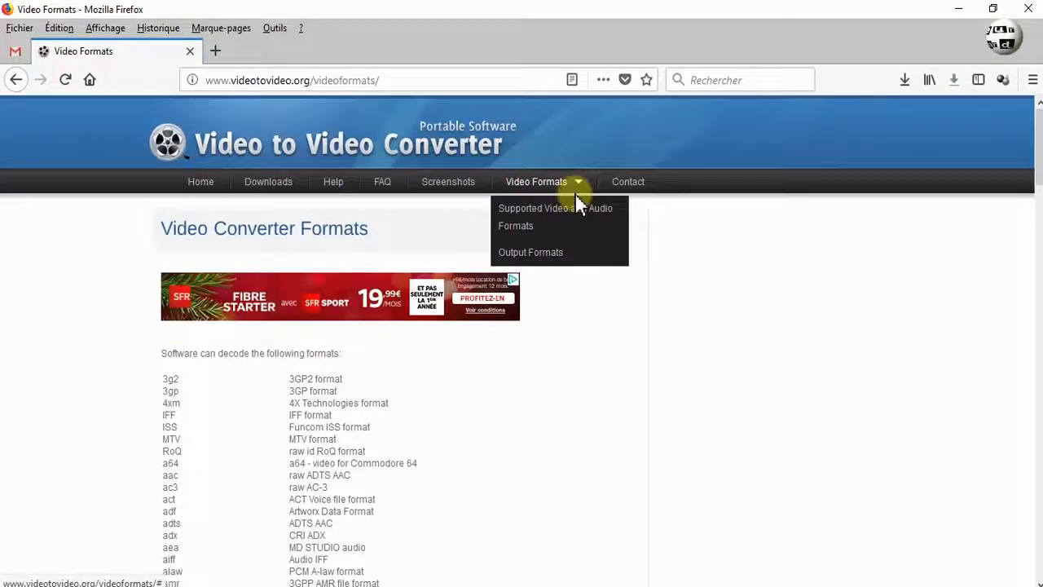
Open the Output Formats page and scroll through the list of formats and codecs the converter can encode.
{"action": "left_click", "coordinate": [551, 254]}
{"action": "scroll", "coordinate": [542, 262], "scroll_direction": "down", "scroll_amount": 1}
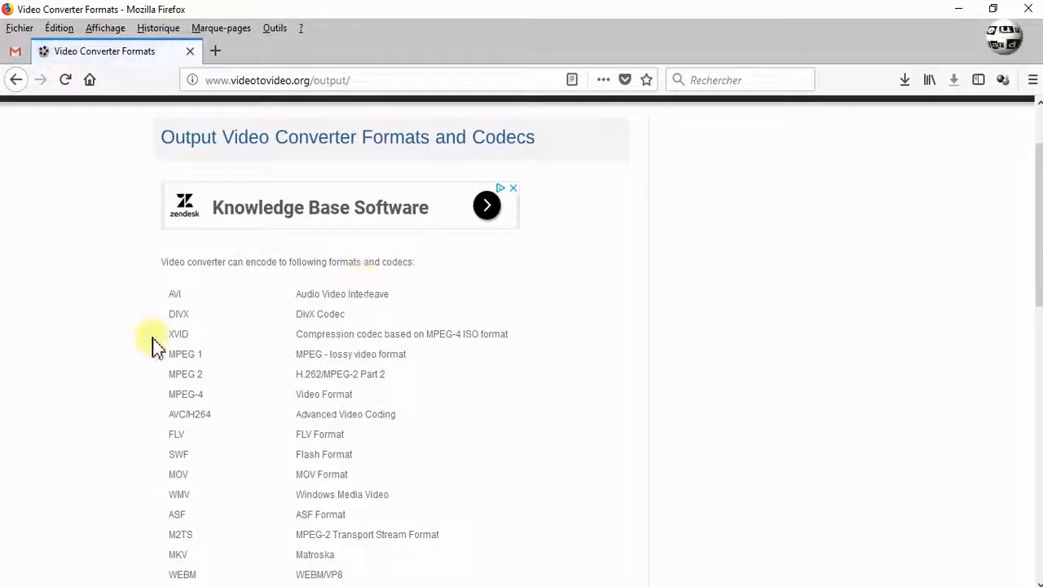
{"action": "scroll", "coordinate": [216, 310], "scroll_direction": "down", "scroll_amount": 1}
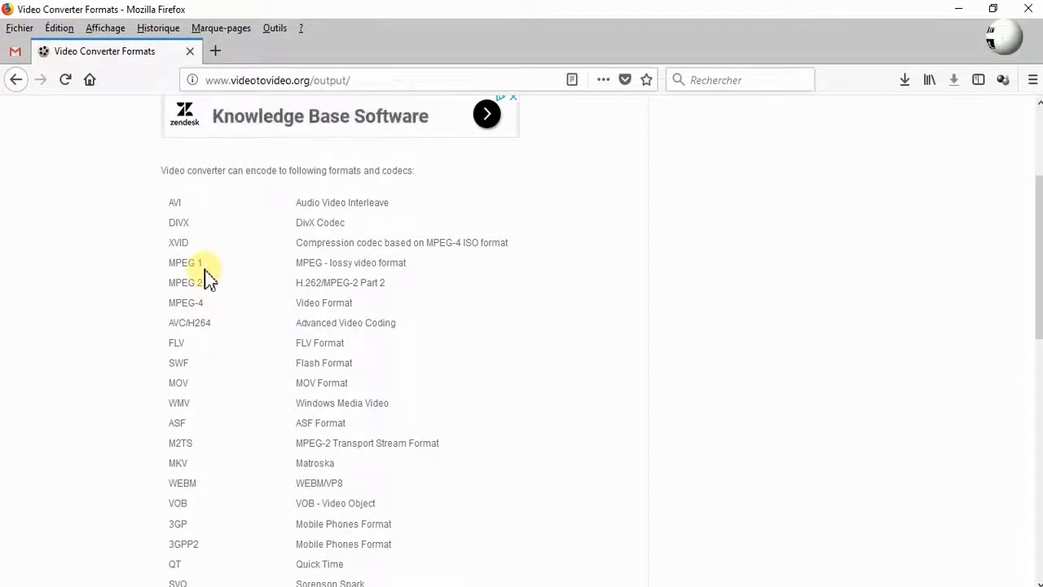
{"action": "scroll", "coordinate": [232, 308], "scroll_direction": "down", "scroll_amount": 1}
{"action": "scroll", "coordinate": [232, 308], "scroll_direction": "down", "scroll_amount": 1}
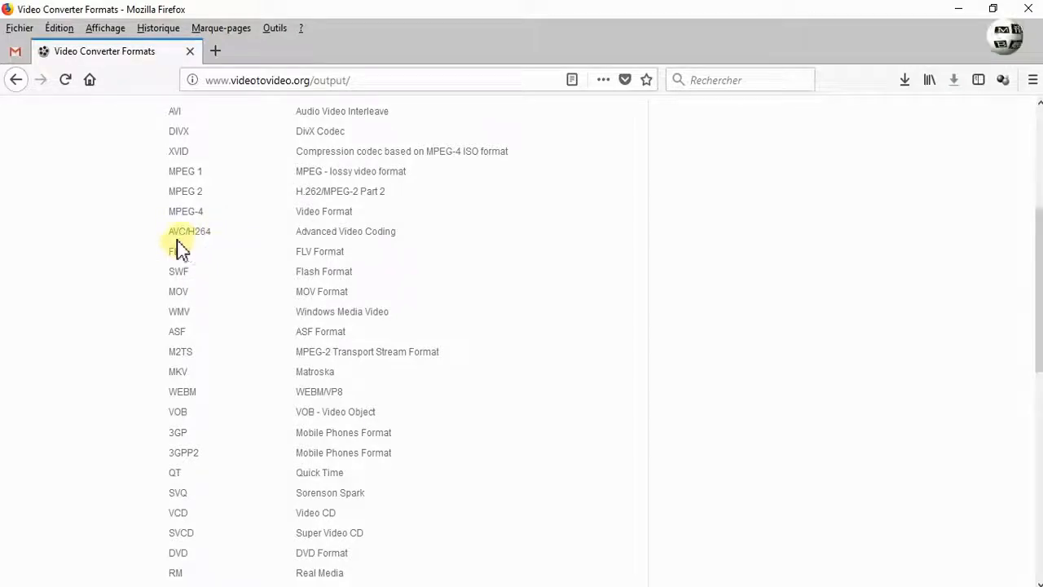
{"action": "scroll", "coordinate": [263, 260], "scroll_direction": "down", "scroll_amount": 1}
{"action": "scroll", "coordinate": [262, 260], "scroll_direction": "down", "scroll_amount": 4}
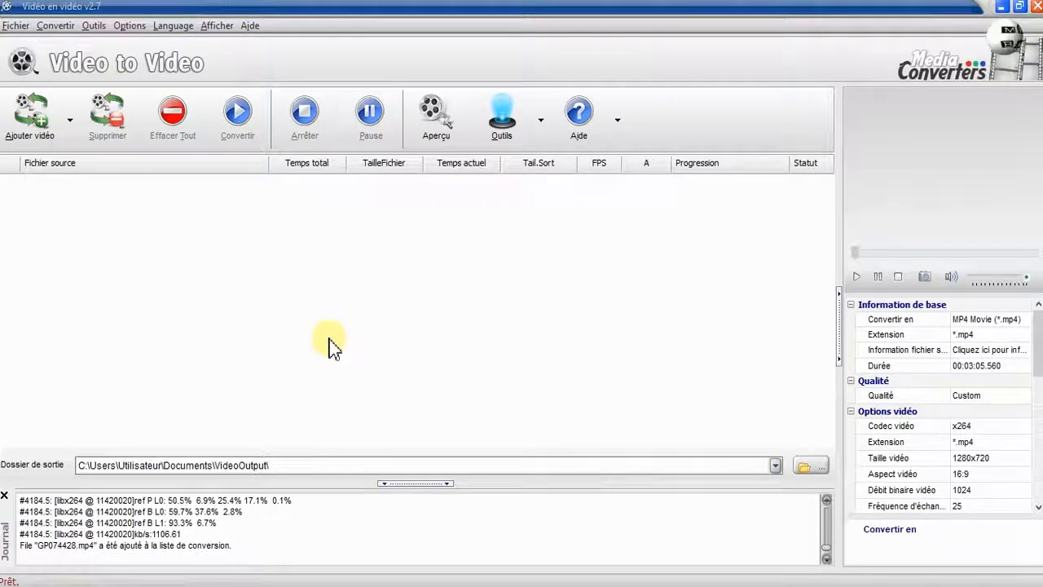
Open the 01net.com download page for Video to Video from the Google search results, then return to the results.
{"action": "left_click", "coordinate": [210, 586]}
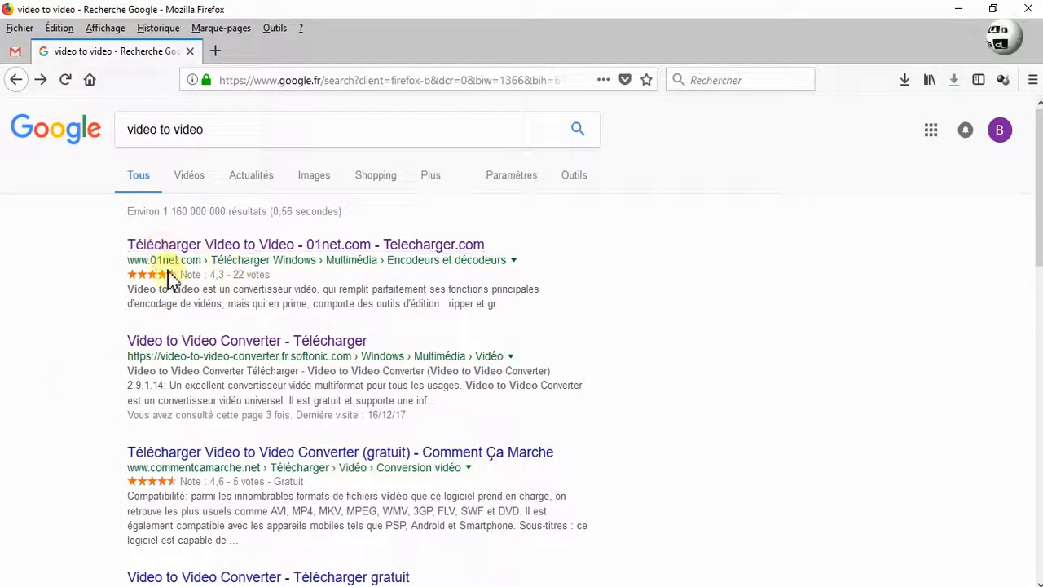
{"action": "left_click", "coordinate": [248, 249]}
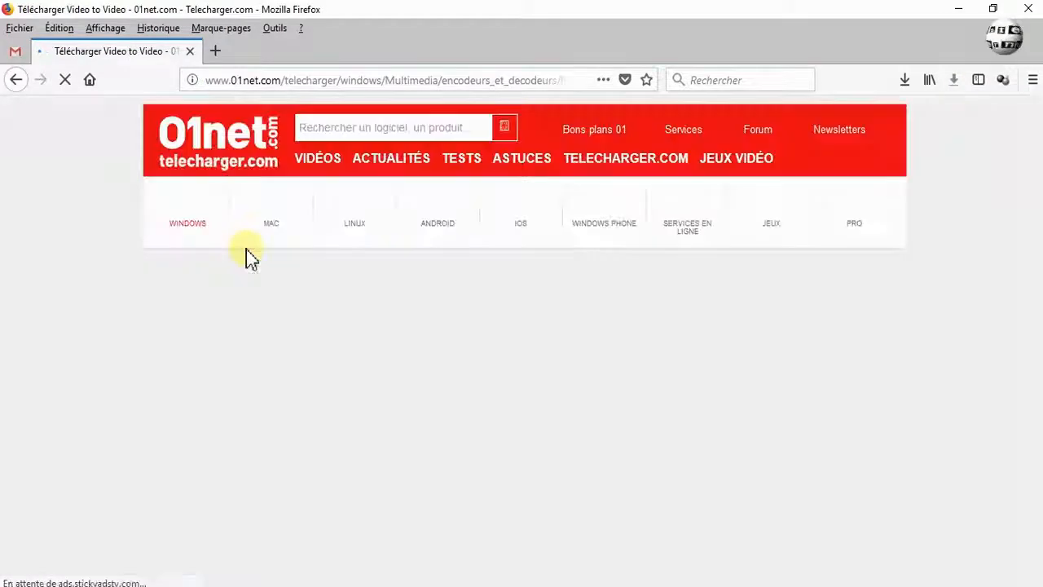
{"action": "scroll", "coordinate": [531, 385], "scroll_direction": "down", "scroll_amount": 1}
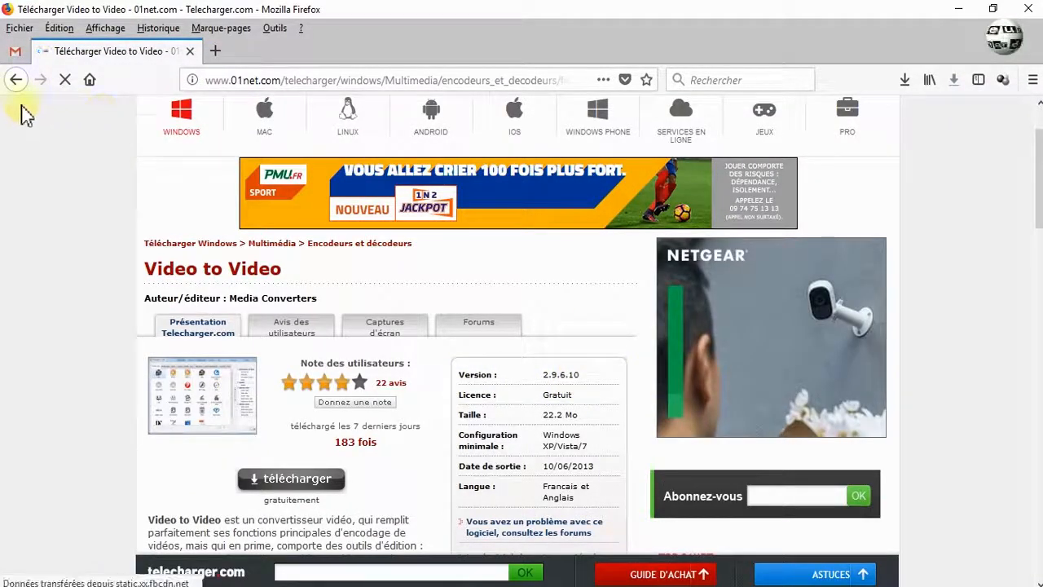
{"action": "left_click", "coordinate": [15, 79]}
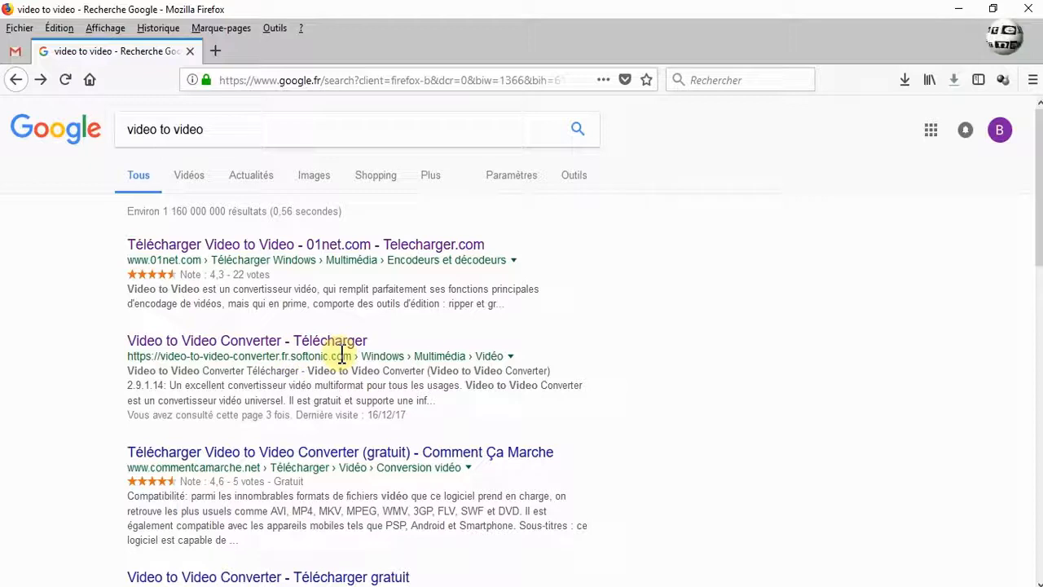
Download the Video to Video Converter installer videotovideo_setup.exe from Softonic via the alternative download and save the file.
{"action": "left_click", "coordinate": [263, 340]}
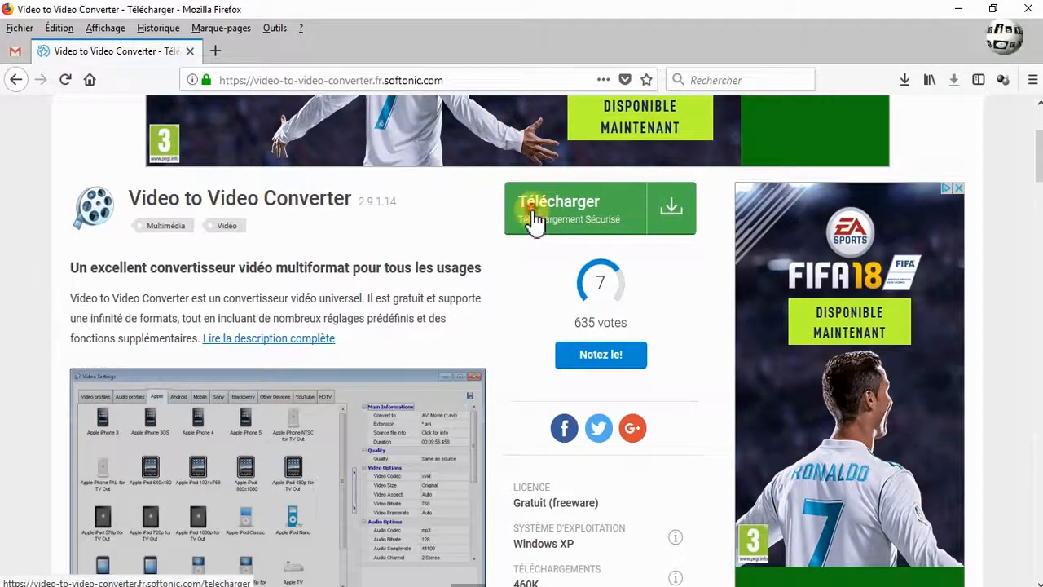
{"action": "left_click", "coordinate": [534, 220]}
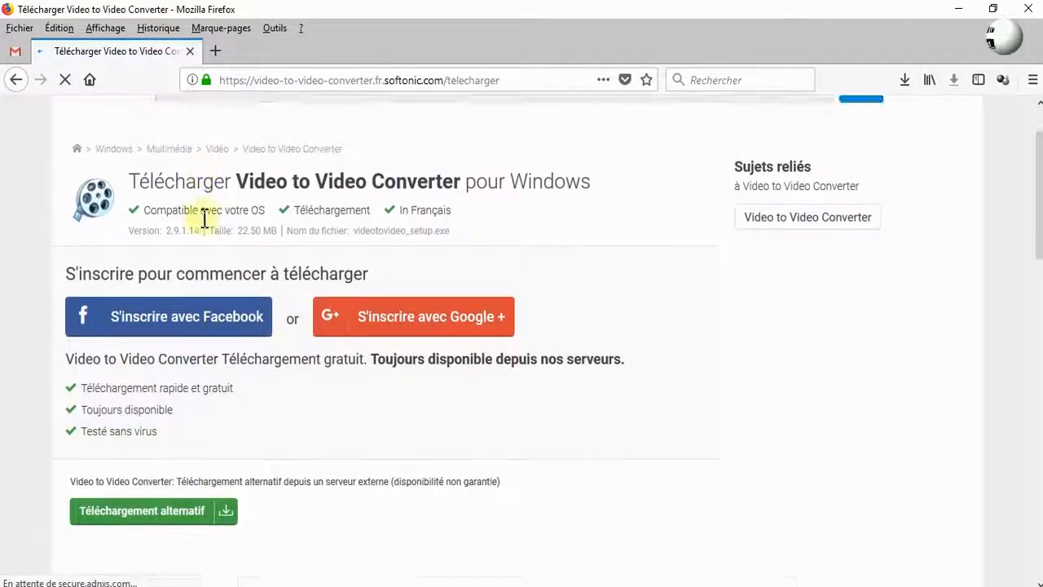
{"action": "scroll", "coordinate": [328, 280], "scroll_direction": "down", "scroll_amount": 2}
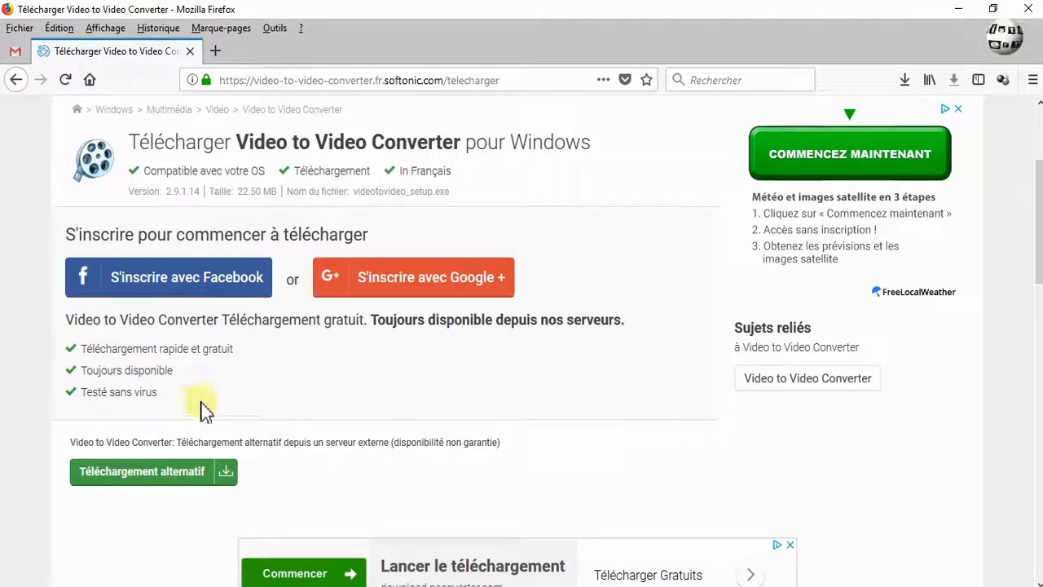
{"action": "left_click", "coordinate": [128, 481]}
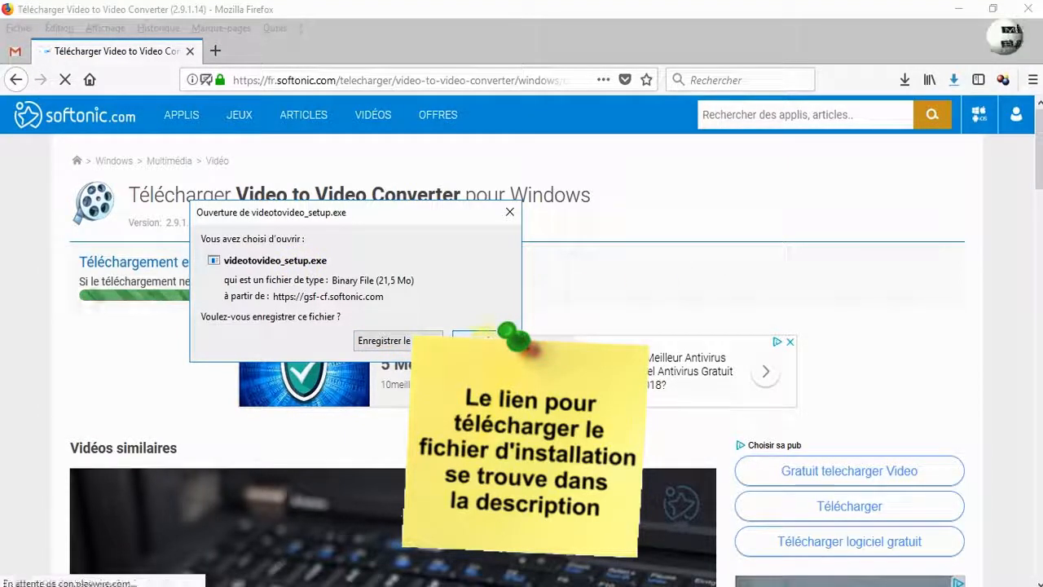
{"action": "left_click", "coordinate": [485, 341]}
{"action": "left_click", "coordinate": [904, 80]}
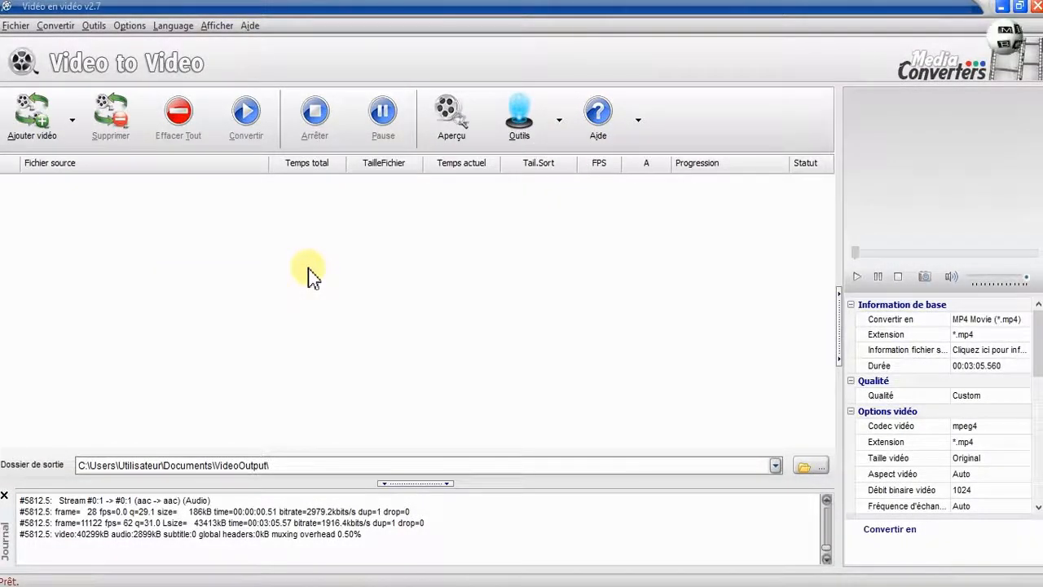
Switch the interface language to German and then back to French.
{"action": "left_click", "coordinate": [169, 29]}
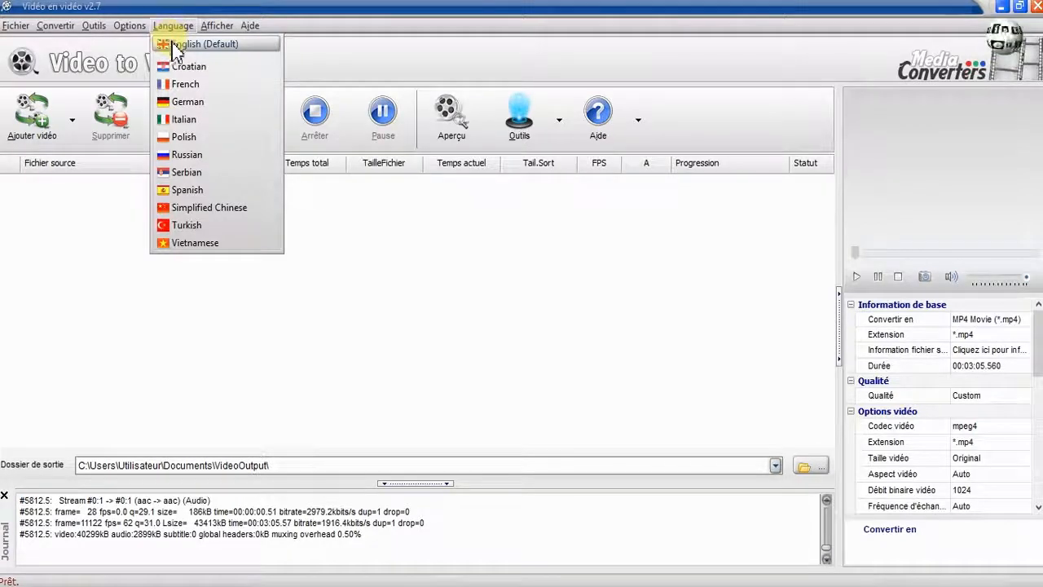
{"action": "left_click", "coordinate": [180, 102]}
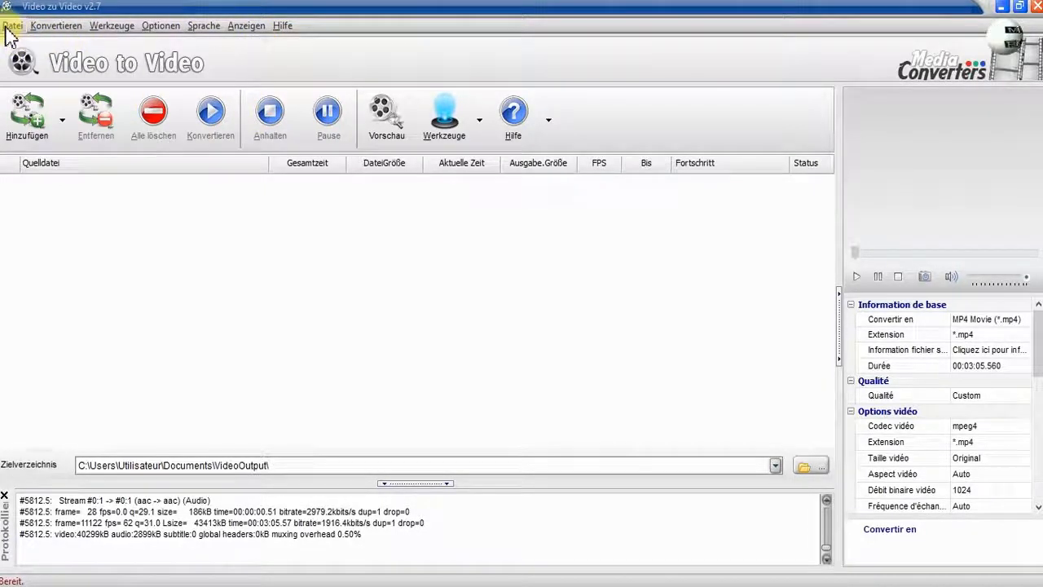
{"action": "left_click", "coordinate": [207, 32]}
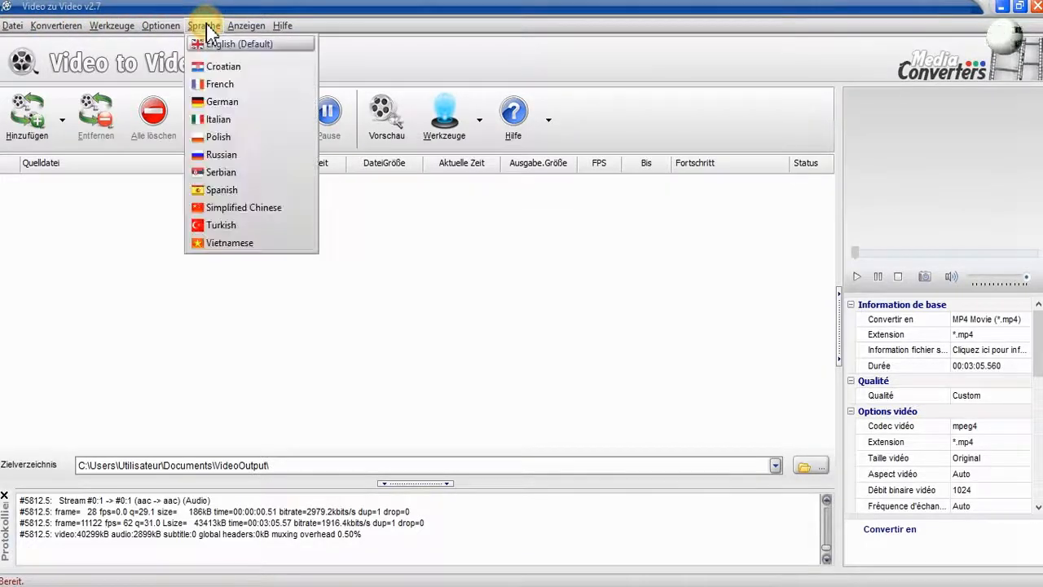
{"action": "left_click", "coordinate": [211, 85]}
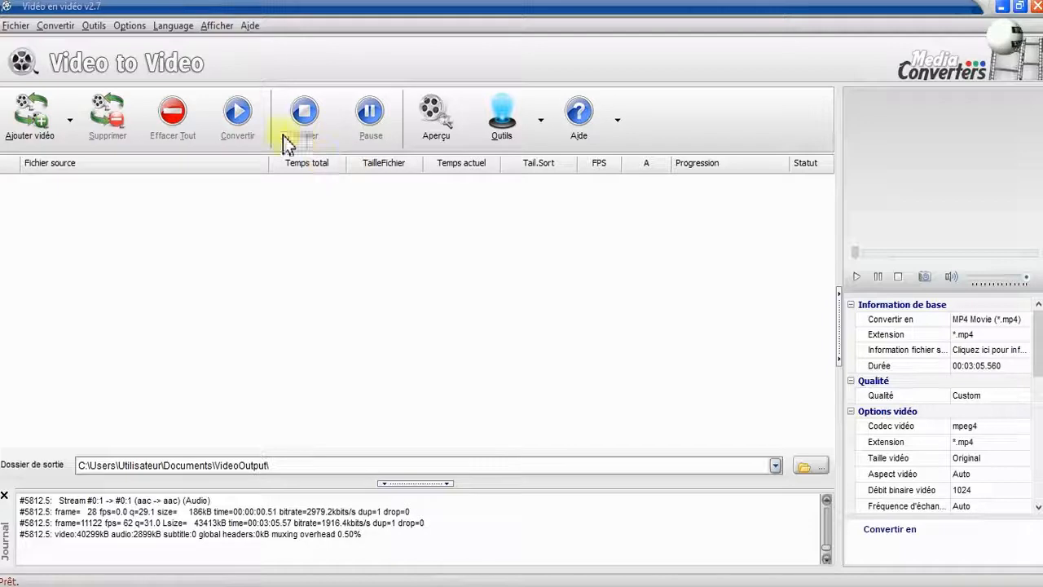
Open the program settings dialog and close it with OK.
{"action": "left_click", "coordinate": [129, 27]}
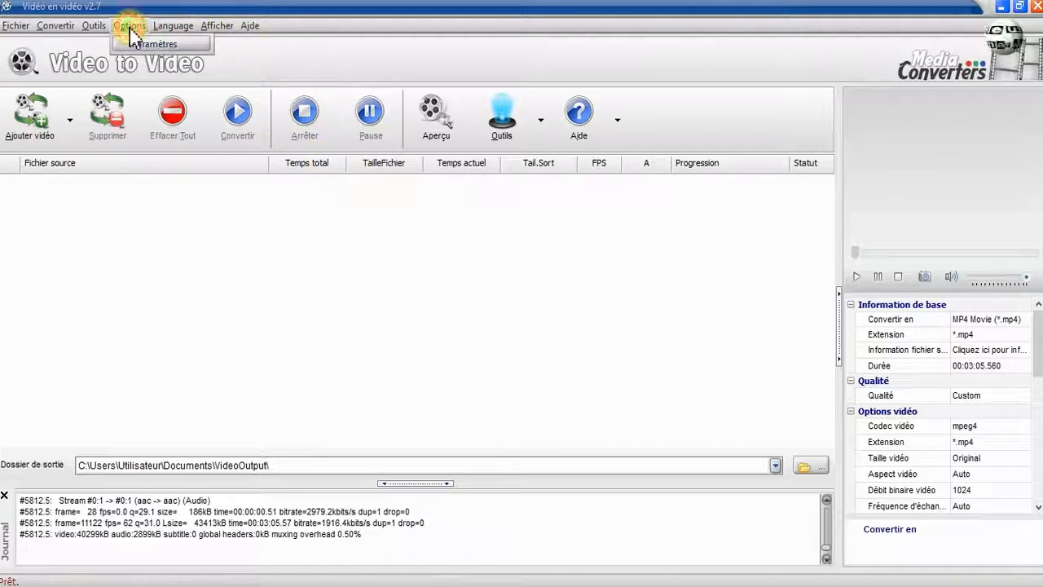
{"action": "left_click", "coordinate": [139, 45]}
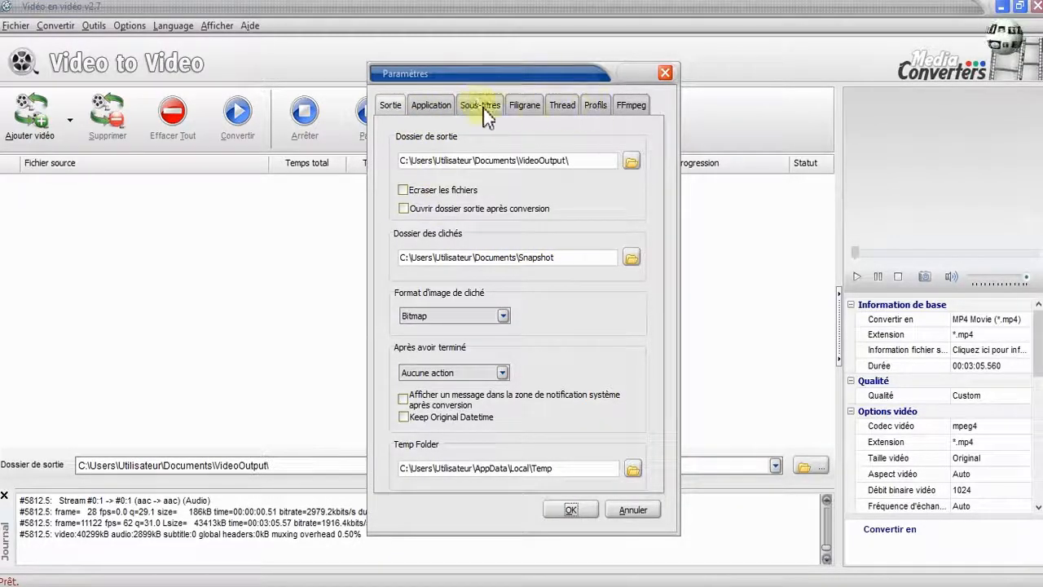
{"action": "left_click", "coordinate": [568, 511]}
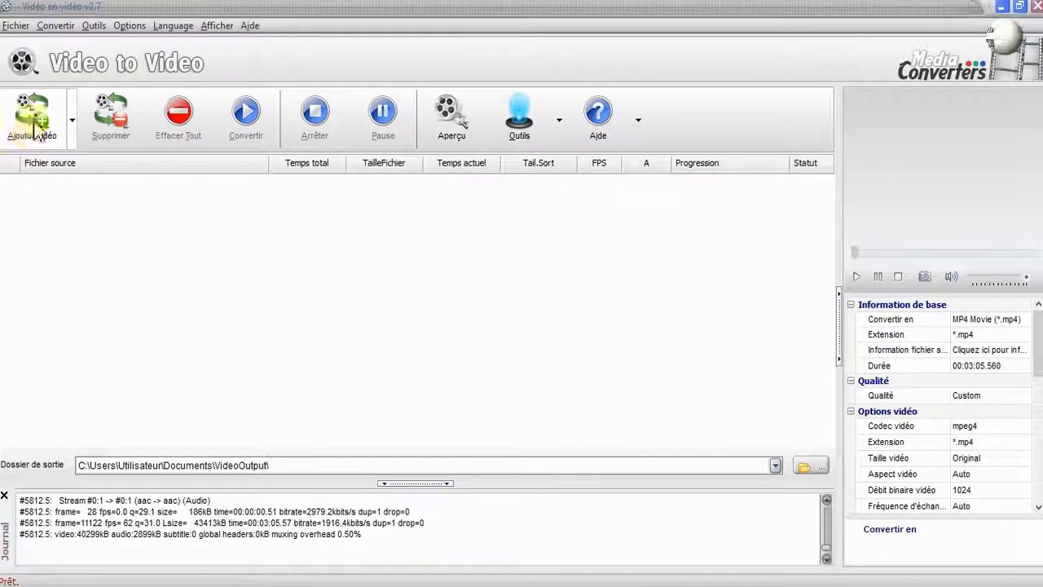
Add the video file GP074428.mp4 to the conversion list.
{"action": "left_click", "coordinate": [73, 121]}
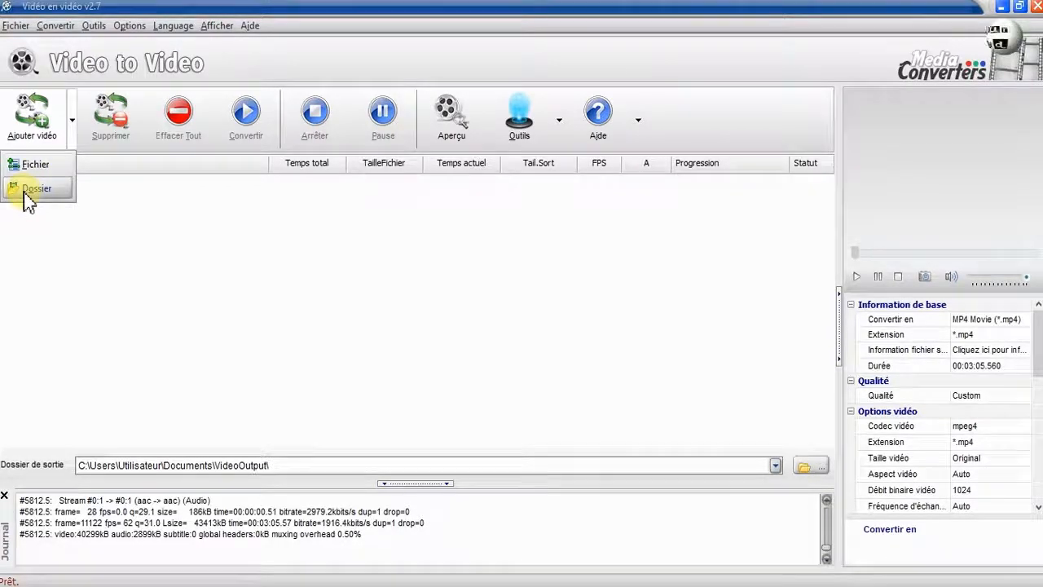
{"action": "left_click", "coordinate": [24, 121]}
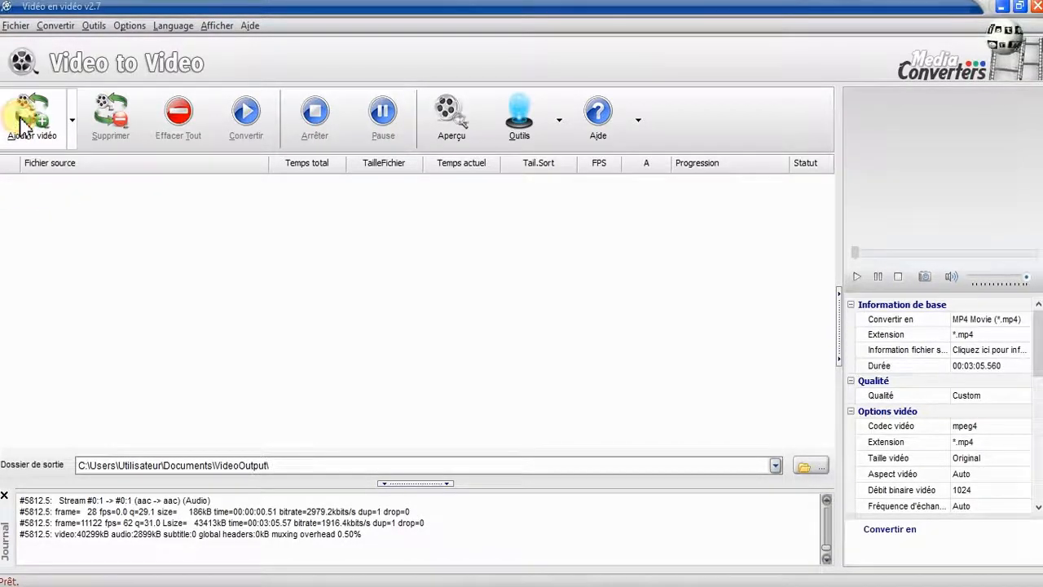
{"action": "left_click", "coordinate": [25, 120]}
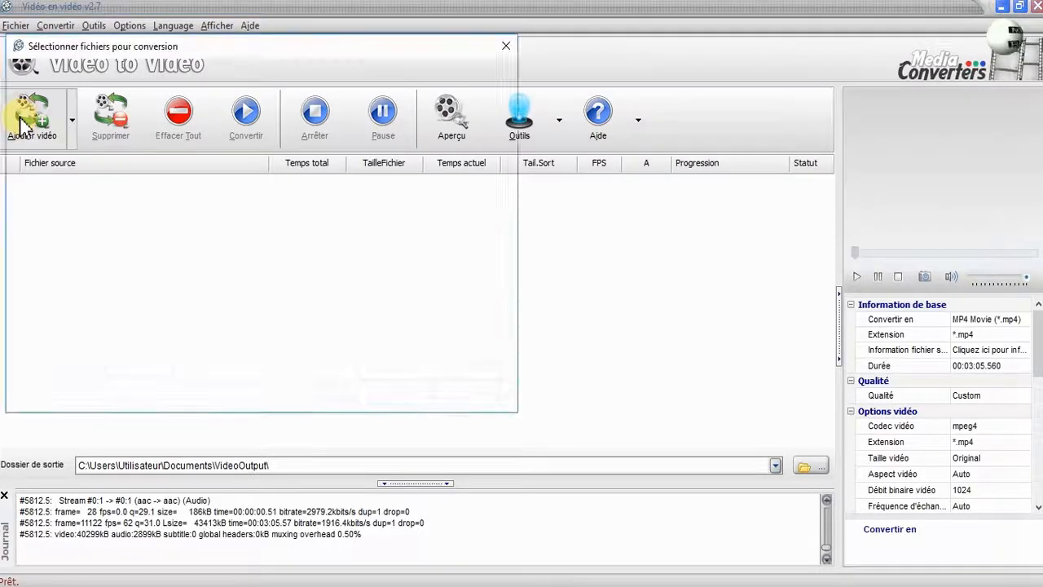
{"action": "left_click", "coordinate": [167, 198]}
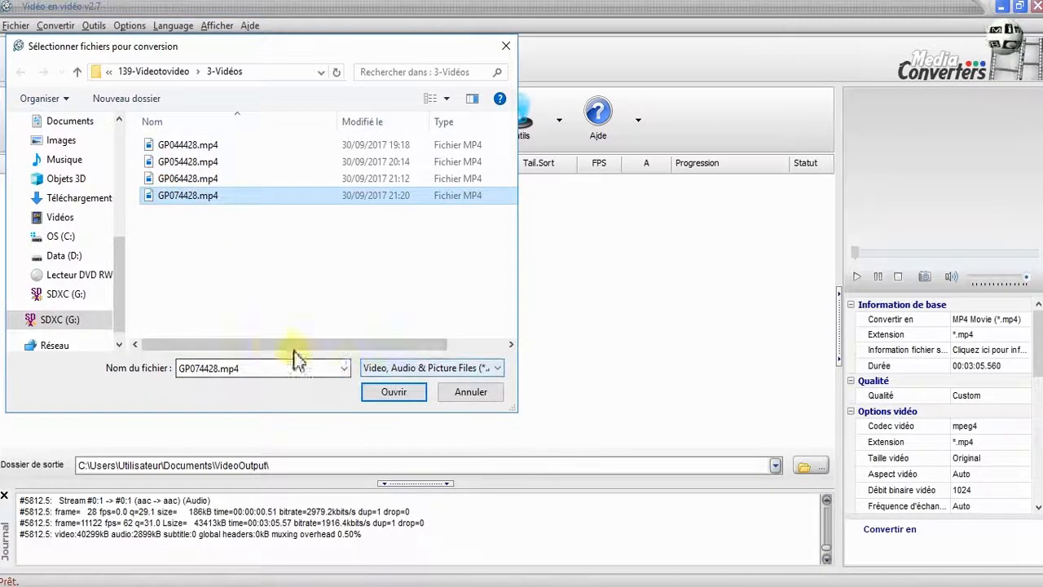
{"action": "key", "text": "Return"}
Choose the MP4 profile as the output format in the video settings dialog.
{"action": "left_click_drag", "start_coordinate": [521, 89], "coordinate": [517, 53]}
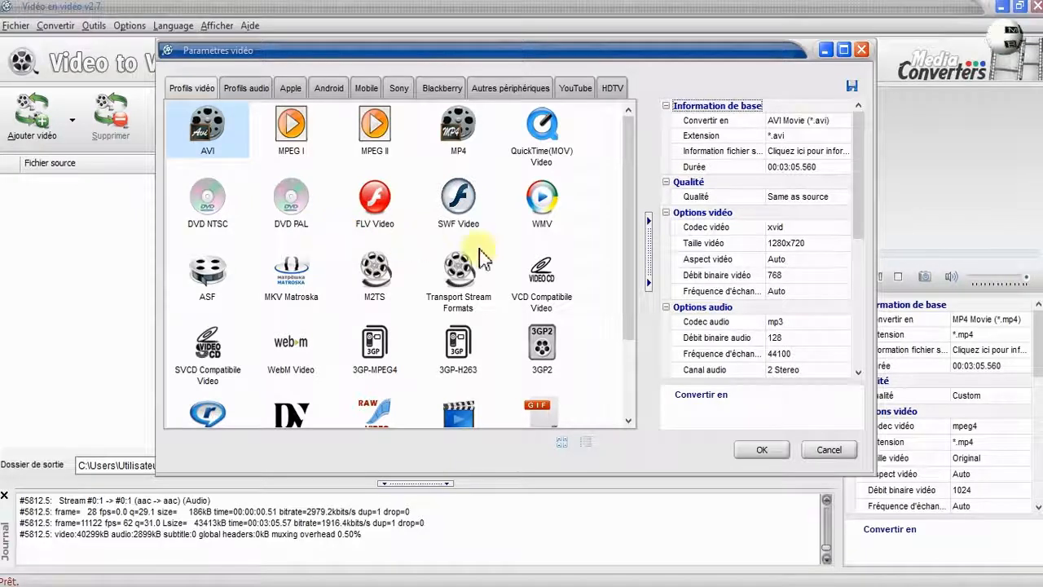
{"action": "scroll", "coordinate": [472, 322], "scroll_direction": "down", "scroll_amount": 2}
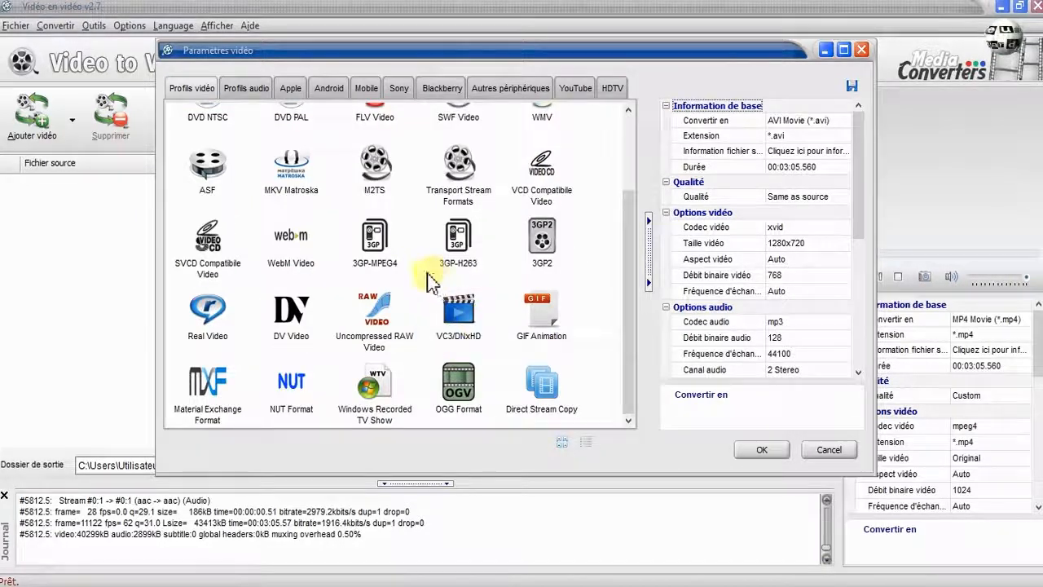
{"action": "scroll", "coordinate": [497, 244], "scroll_direction": "up", "scroll_amount": 2}
{"action": "left_click", "coordinate": [461, 129]}
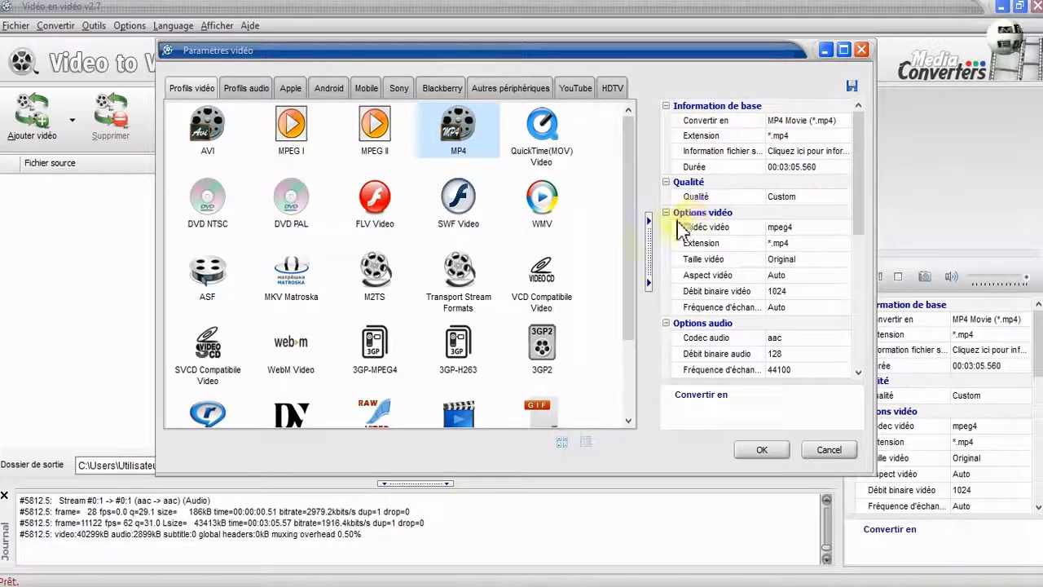
Examine the choices offered for the video codec, file extension and video size of the MP4 profile.
{"action": "left_click", "coordinate": [825, 230]}
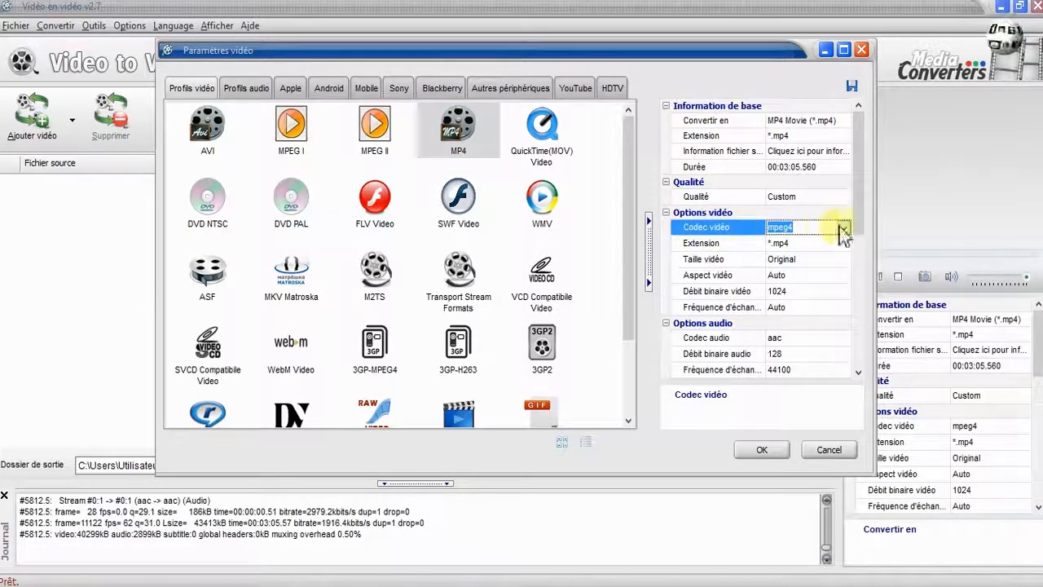
{"action": "left_click", "coordinate": [844, 230]}
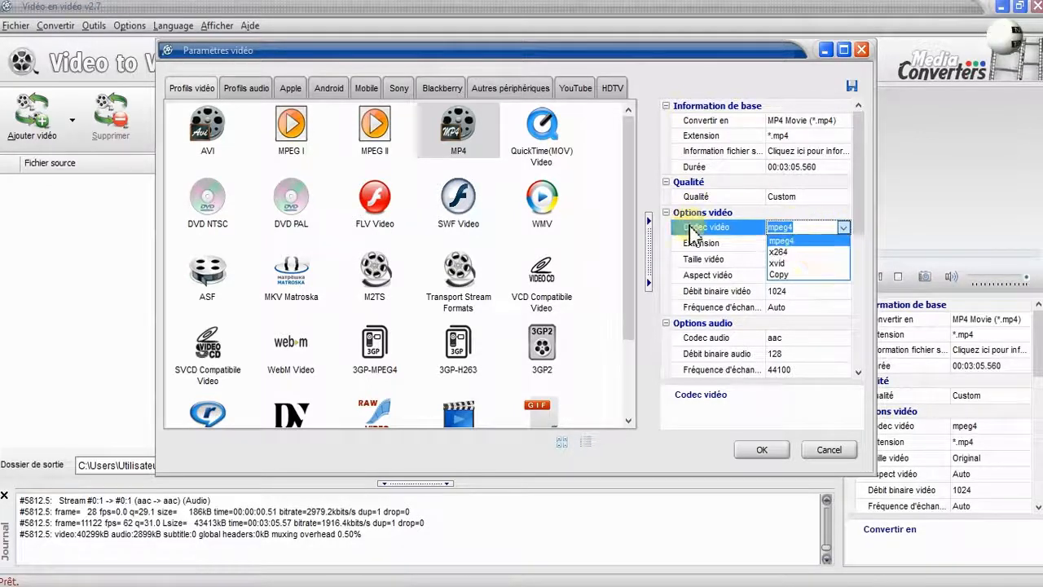
{"action": "left_click", "coordinate": [819, 241]}
{"action": "left_click", "coordinate": [839, 244]}
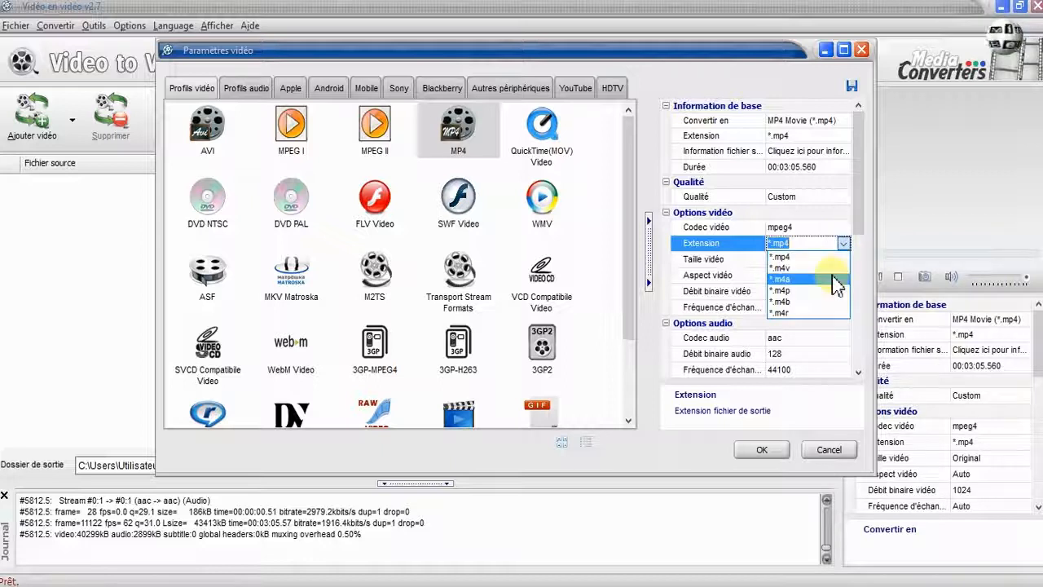
{"action": "left_click", "coordinate": [784, 257]}
{"action": "left_click", "coordinate": [788, 259]}
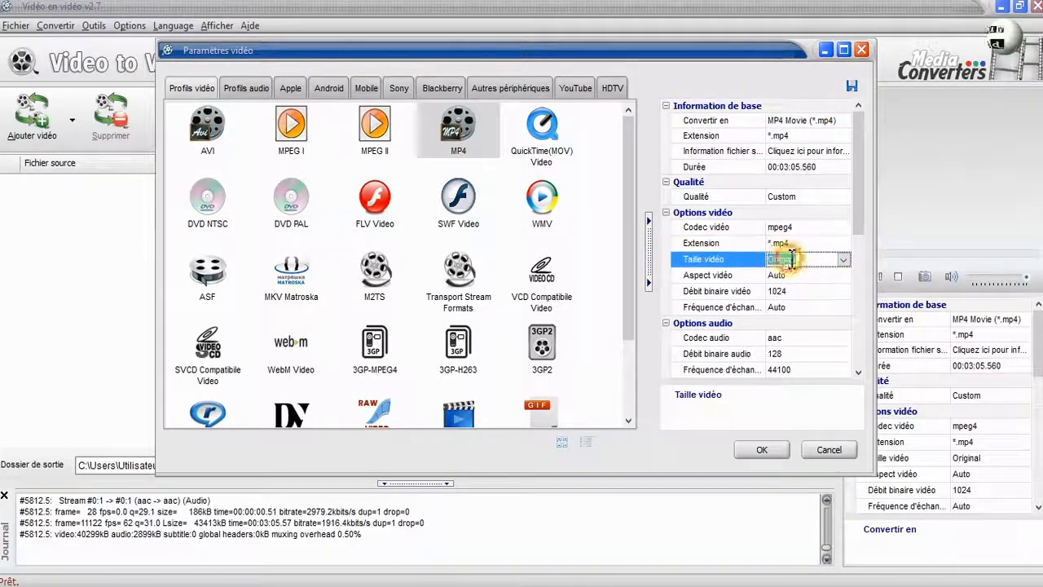
{"action": "left_click", "coordinate": [844, 259]}
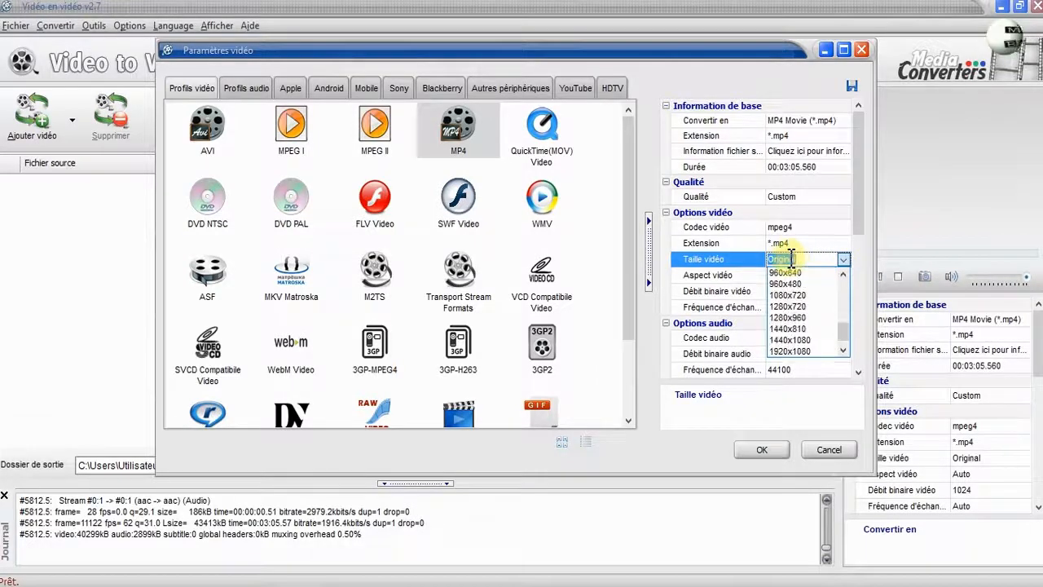
{"action": "scroll", "coordinate": [775, 301], "scroll_direction": "down", "scroll_amount": 5}
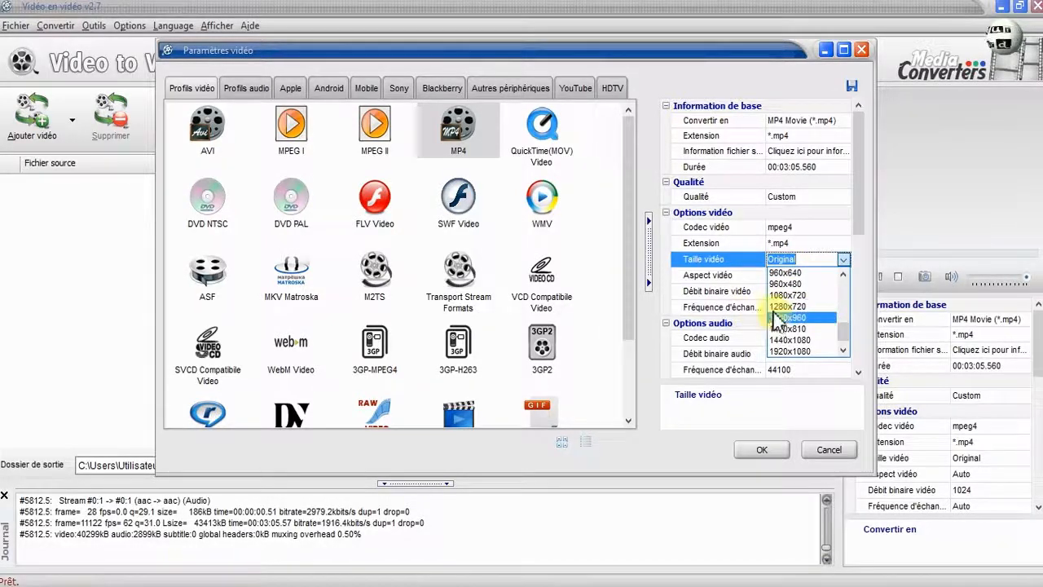
{"action": "left_click", "coordinate": [706, 274]}
Examine the choices offered for the aspect ratio, video frame rate and audio codec.
{"action": "left_click", "coordinate": [800, 278]}
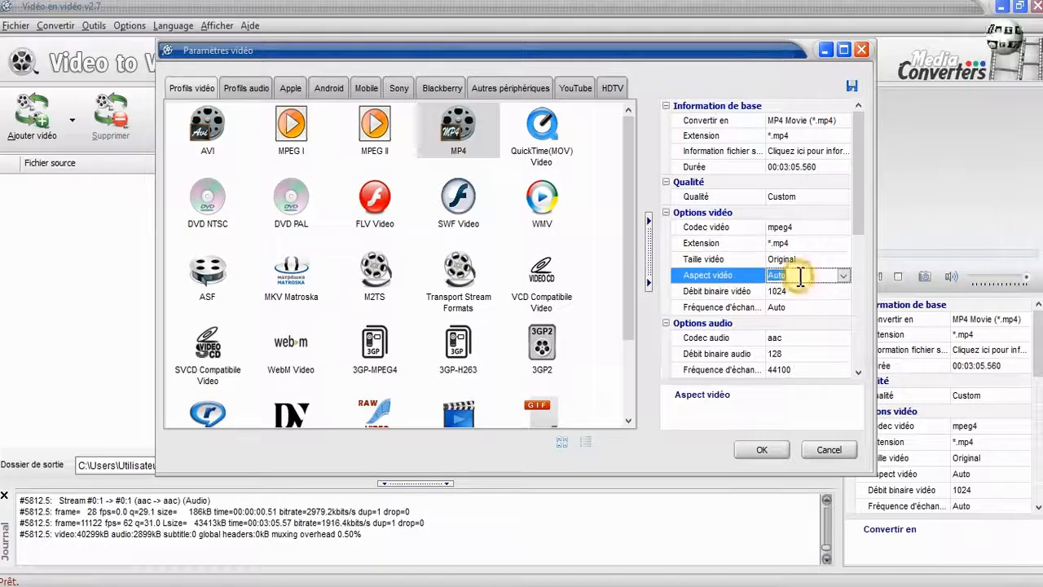
{"action": "left_click", "coordinate": [844, 275]}
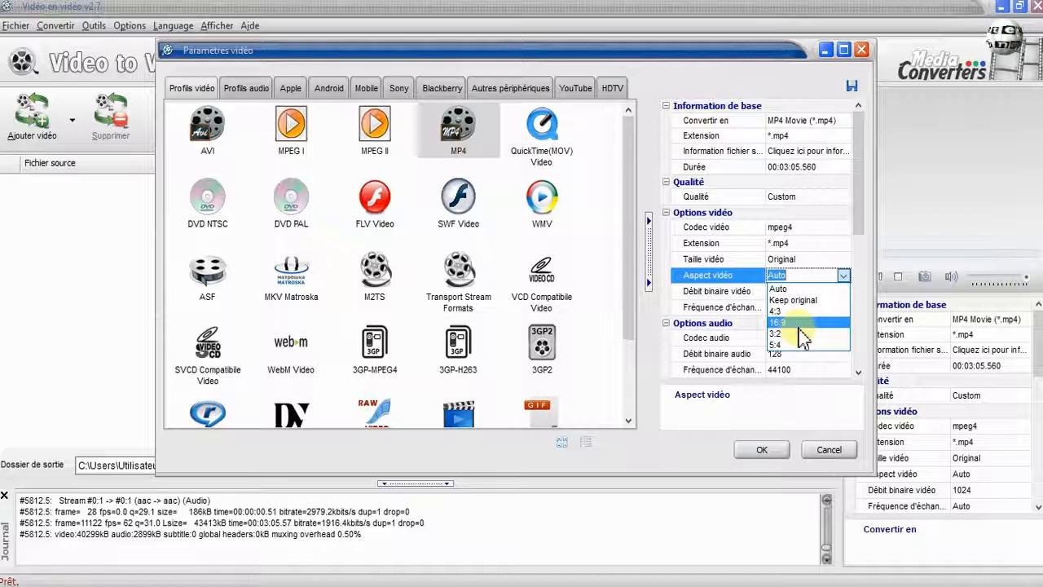
{"action": "left_click", "coordinate": [794, 289]}
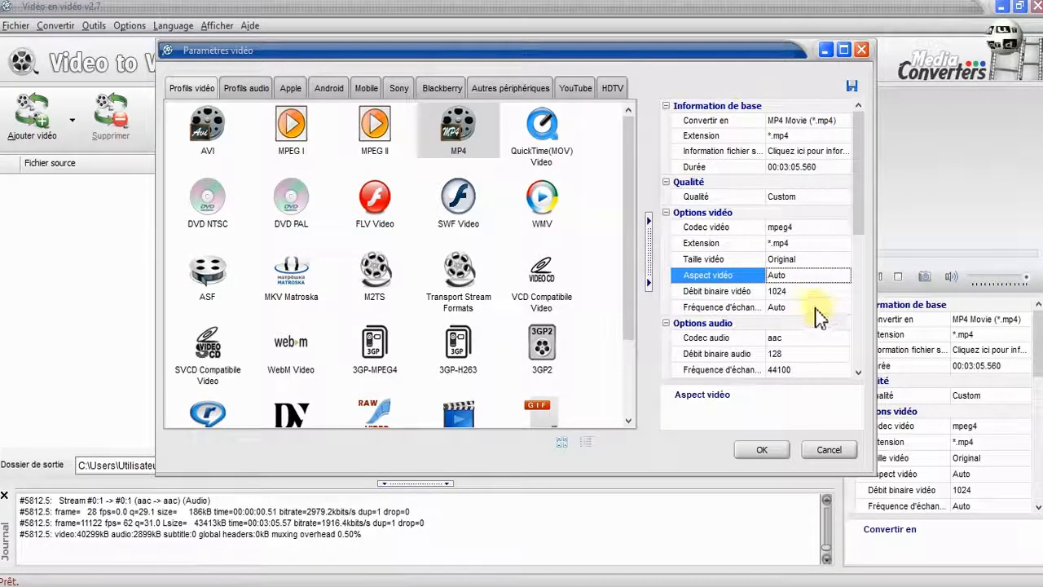
{"action": "left_click", "coordinate": [810, 307]}
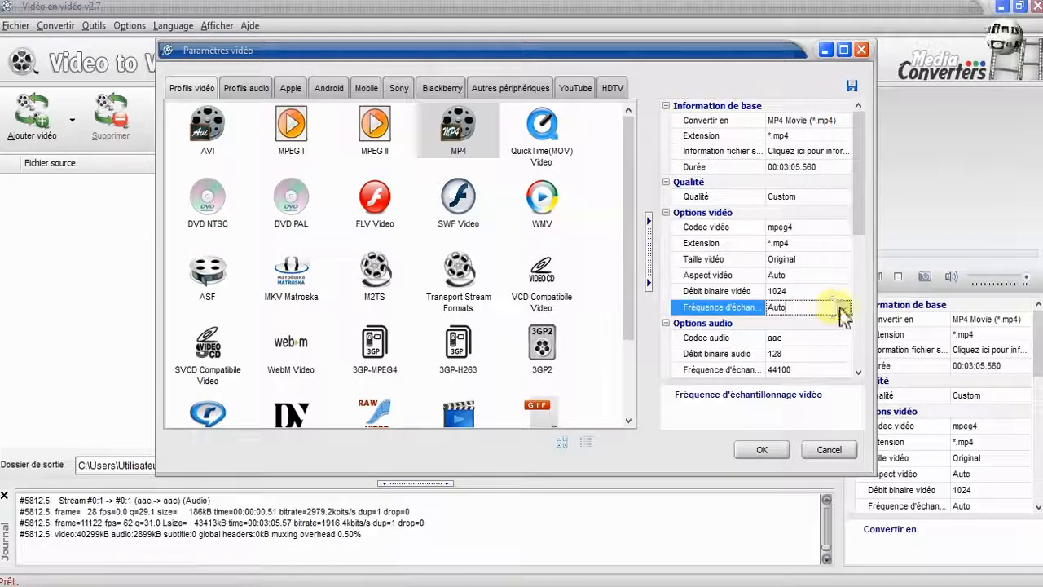
{"action": "left_click", "coordinate": [844, 308]}
{"action": "scroll", "coordinate": [819, 334], "scroll_direction": "down", "scroll_amount": 2}
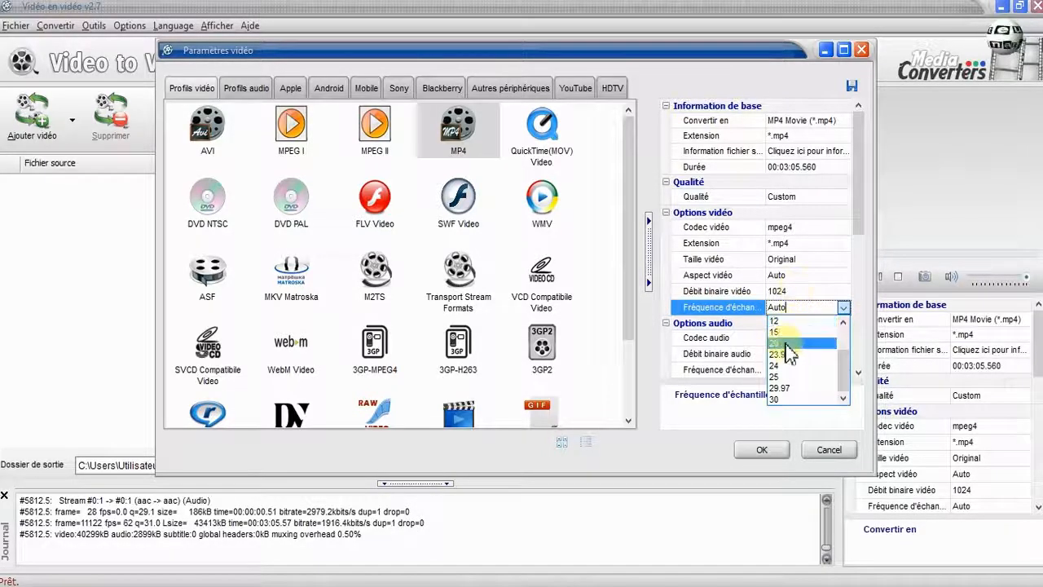
{"action": "left_click", "coordinate": [804, 306]}
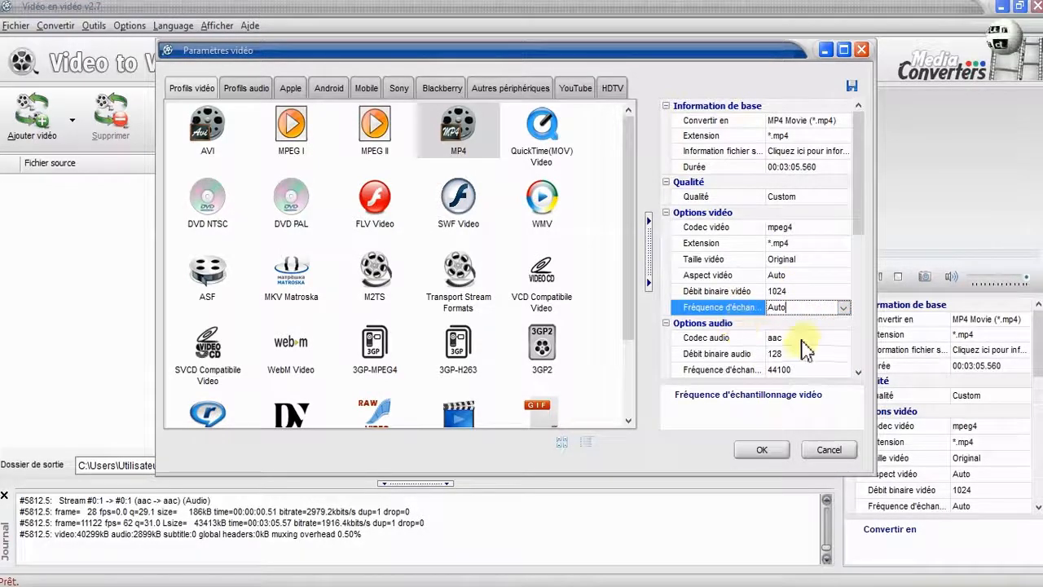
{"action": "left_click", "coordinate": [844, 341]}
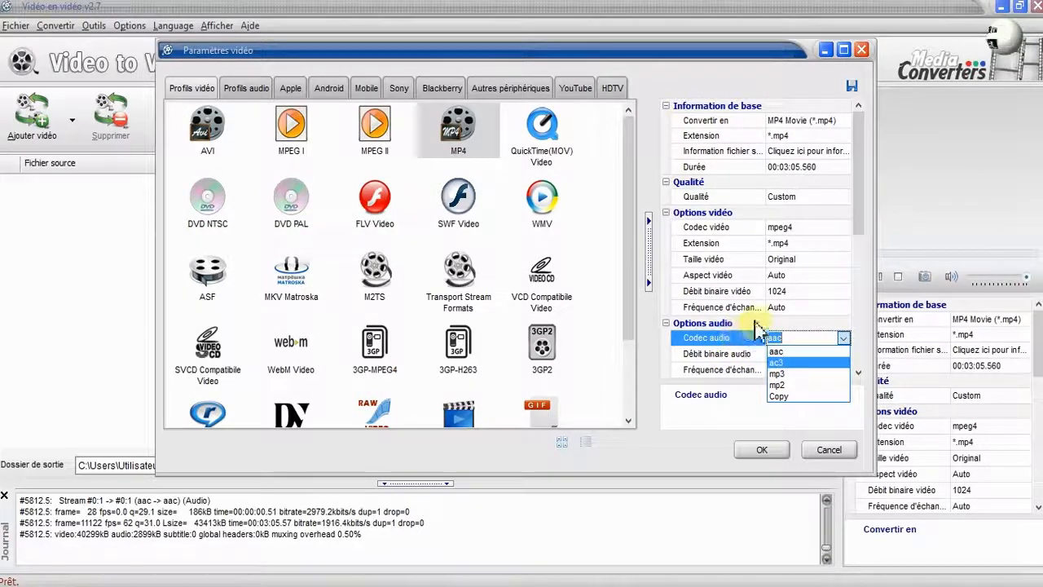
{"action": "left_click", "coordinate": [704, 423]}
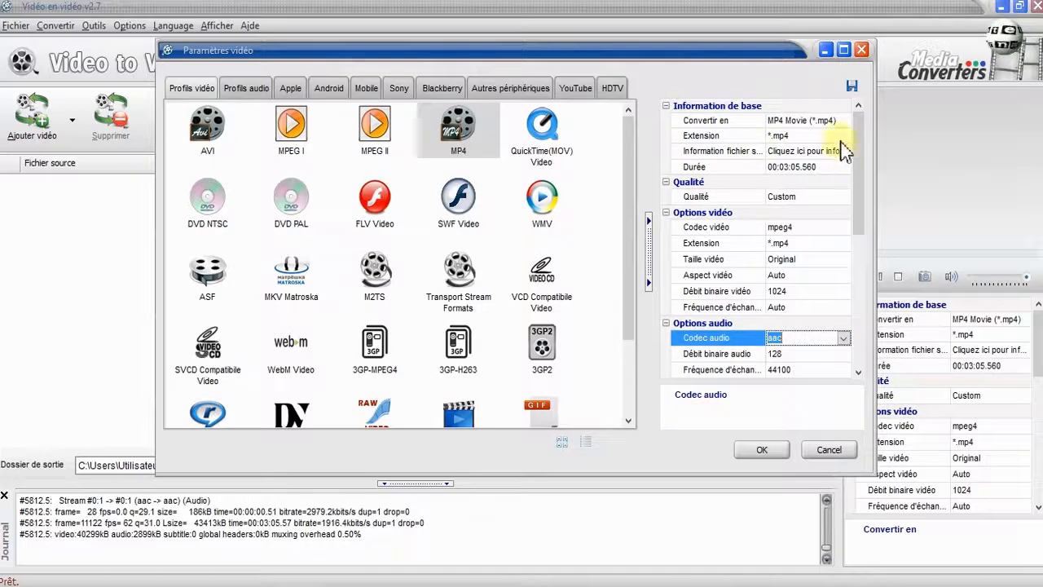
Set the video size to 1280x720.
{"action": "left_click", "coordinate": [802, 259]}
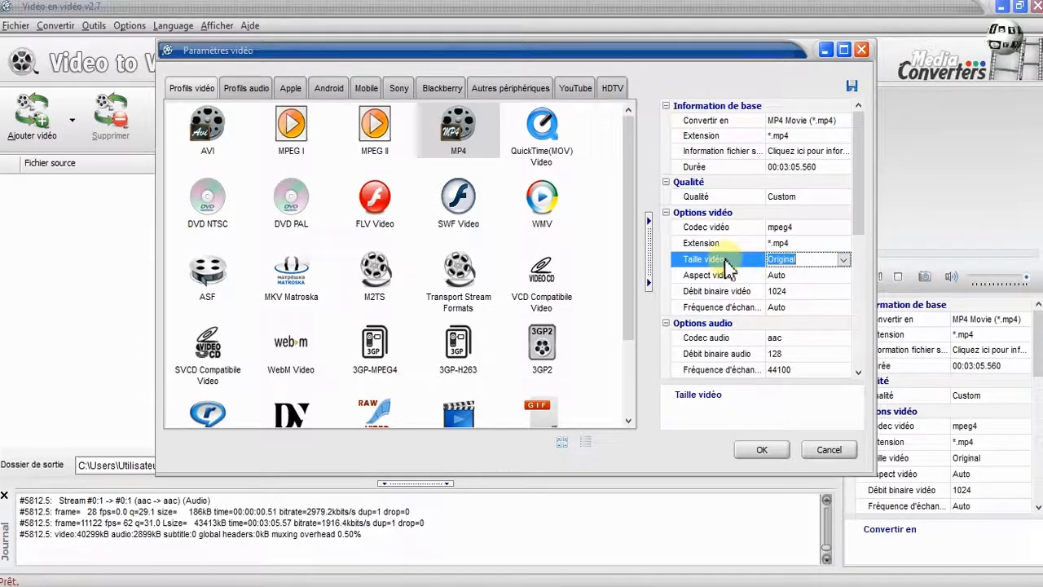
{"action": "left_click", "coordinate": [844, 259]}
{"action": "left_click", "coordinate": [848, 260]}
{"action": "left_click", "coordinate": [848, 260]}
{"action": "left_click_drag", "start_coordinate": [843, 290], "coordinate": [822, 346]}
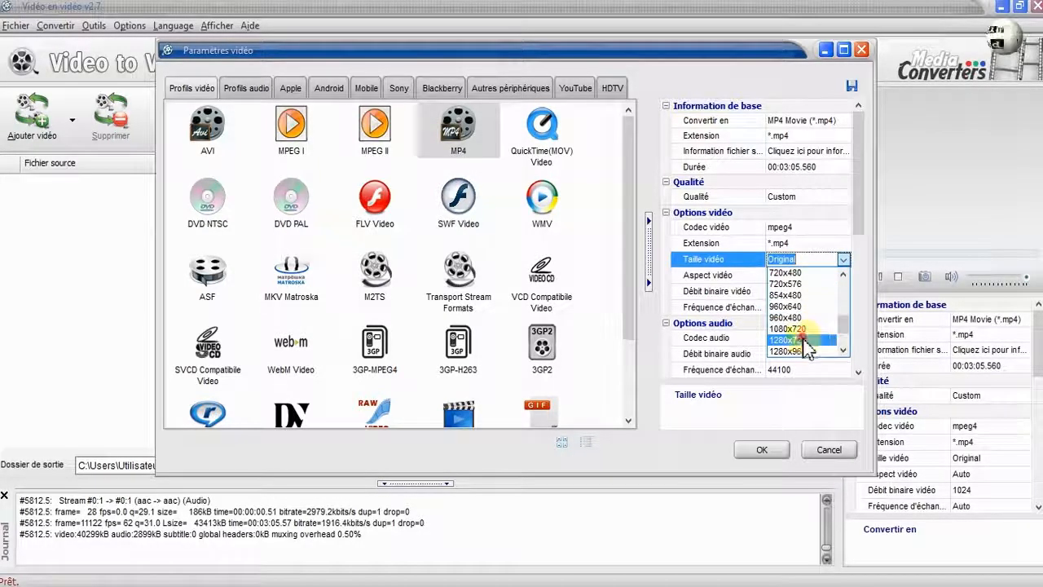
{"action": "left_click", "coordinate": [819, 339]}
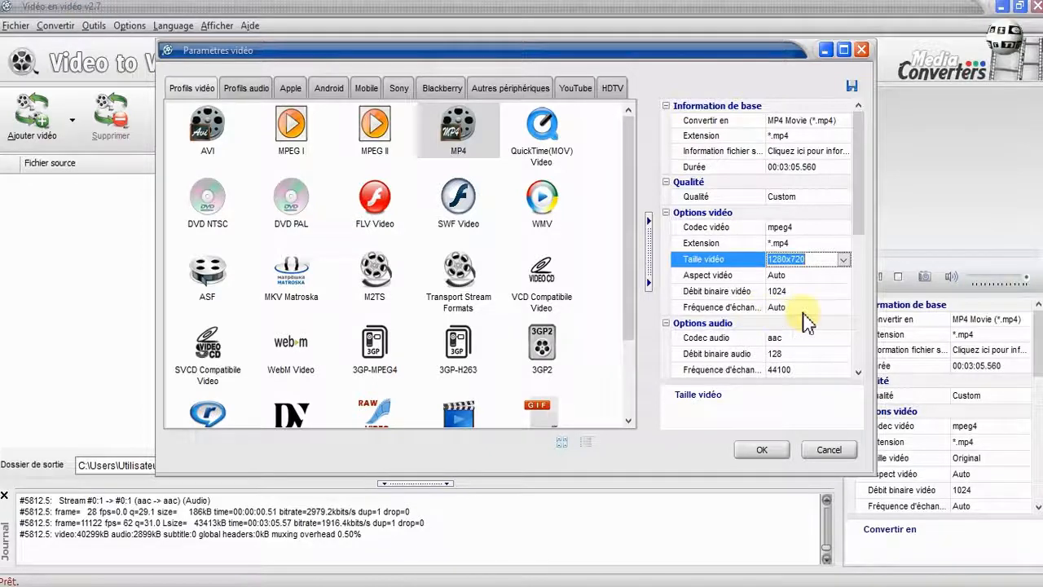
Set the video frame rate to 25.
{"action": "left_click", "coordinate": [803, 307]}
{"action": "left_click", "coordinate": [843, 308]}
{"action": "scroll", "coordinate": [807, 359], "scroll_direction": "down", "scroll_amount": 2}
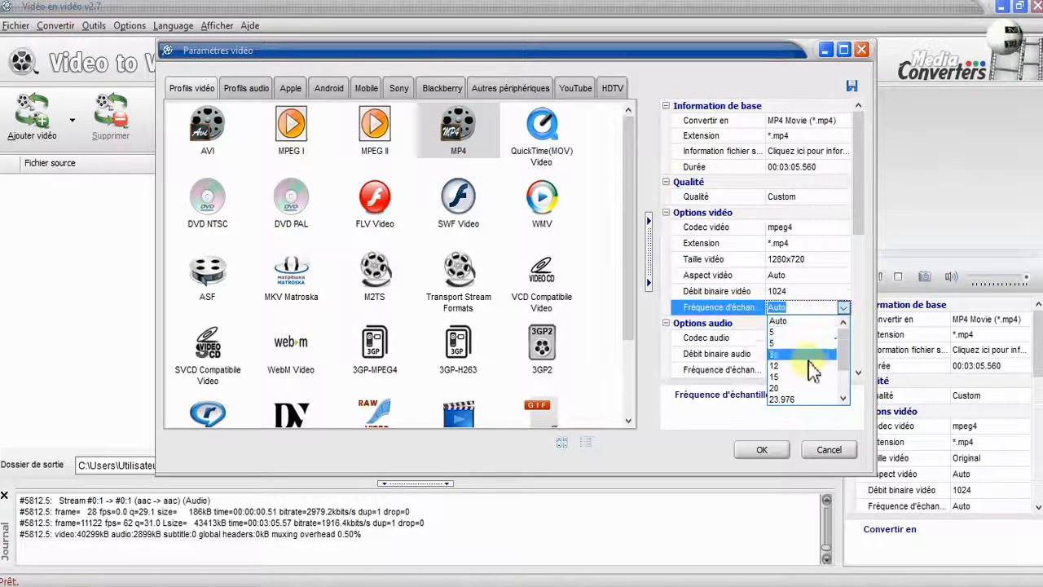
{"action": "left_click", "coordinate": [792, 361]}
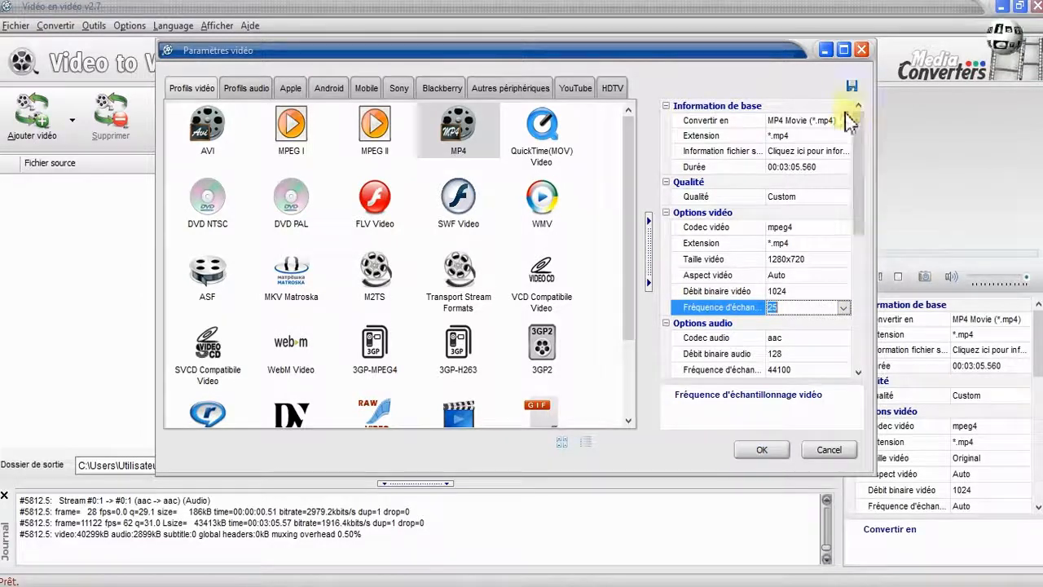
Save the current settings as a custom profile named MP4-720p.
{"action": "left_click", "coordinate": [849, 83]}
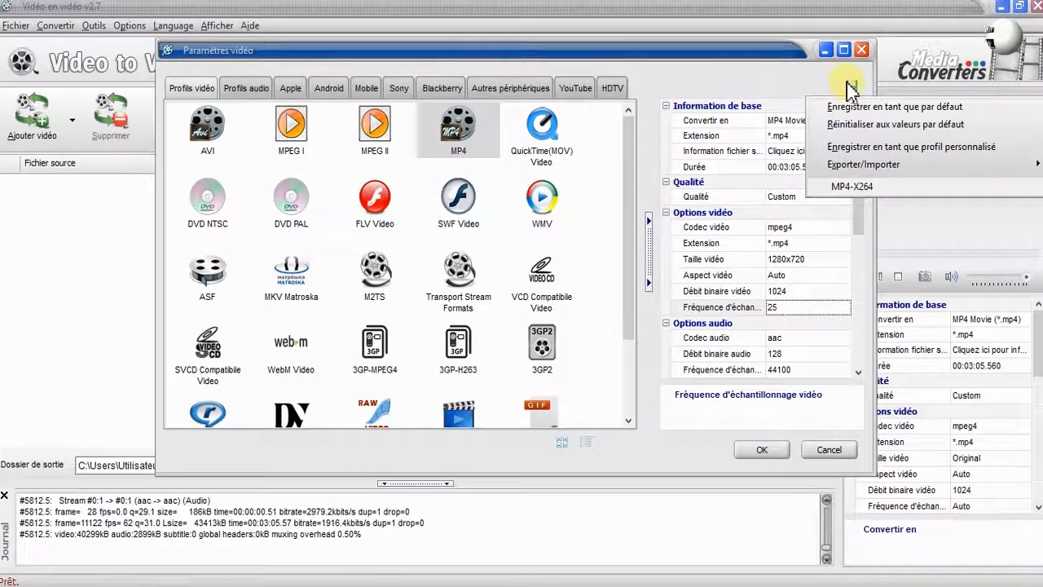
{"action": "left_click", "coordinate": [842, 150]}
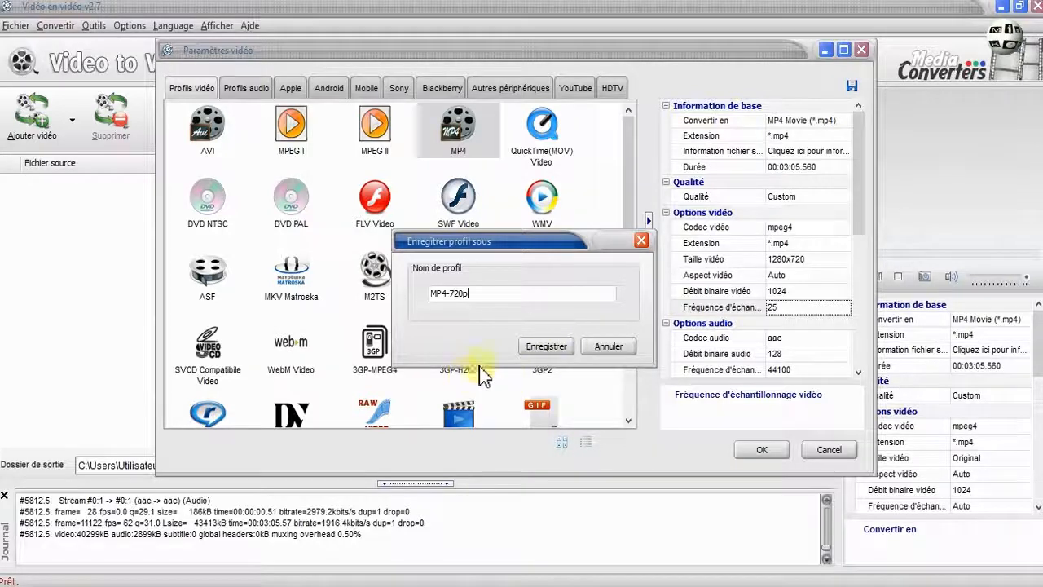
{"action": "left_click", "coordinate": [547, 346]}
{"action": "left_click", "coordinate": [623, 327]}
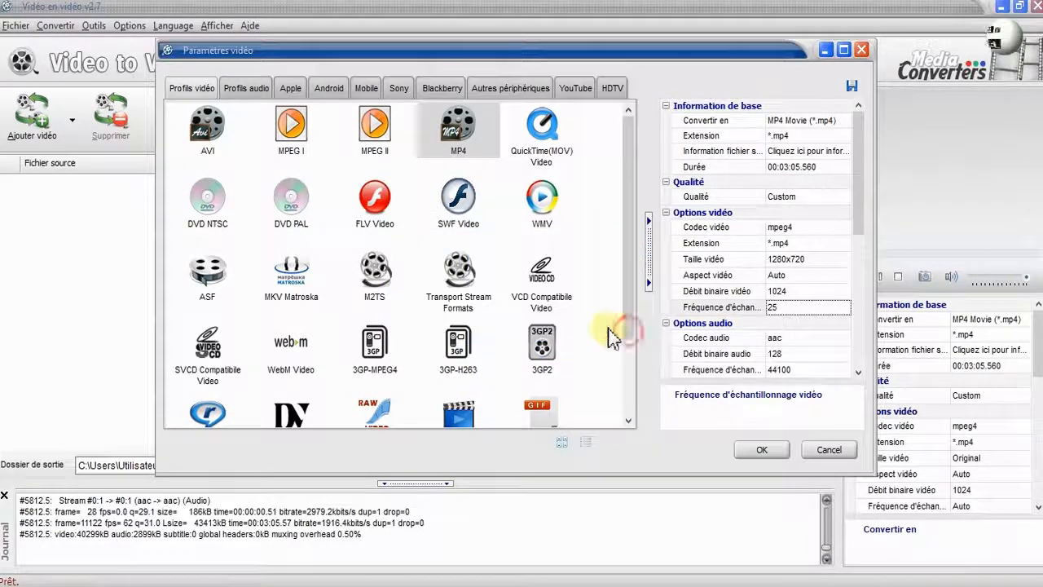
Open the list of saved custom profiles and cancel the video settings dialog.
{"action": "left_click", "coordinate": [852, 85]}
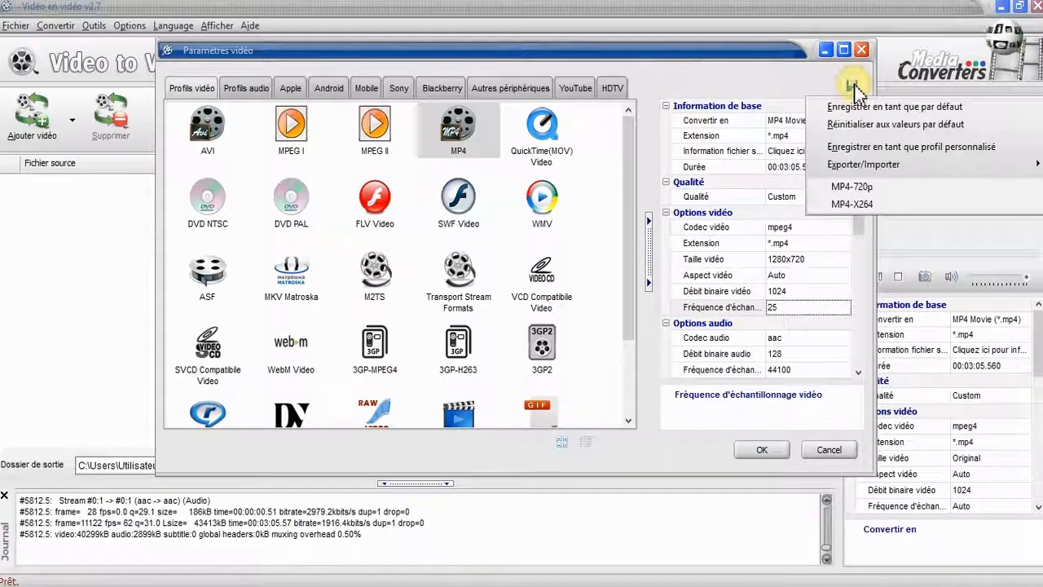
{"action": "left_click", "coordinate": [855, 188]}
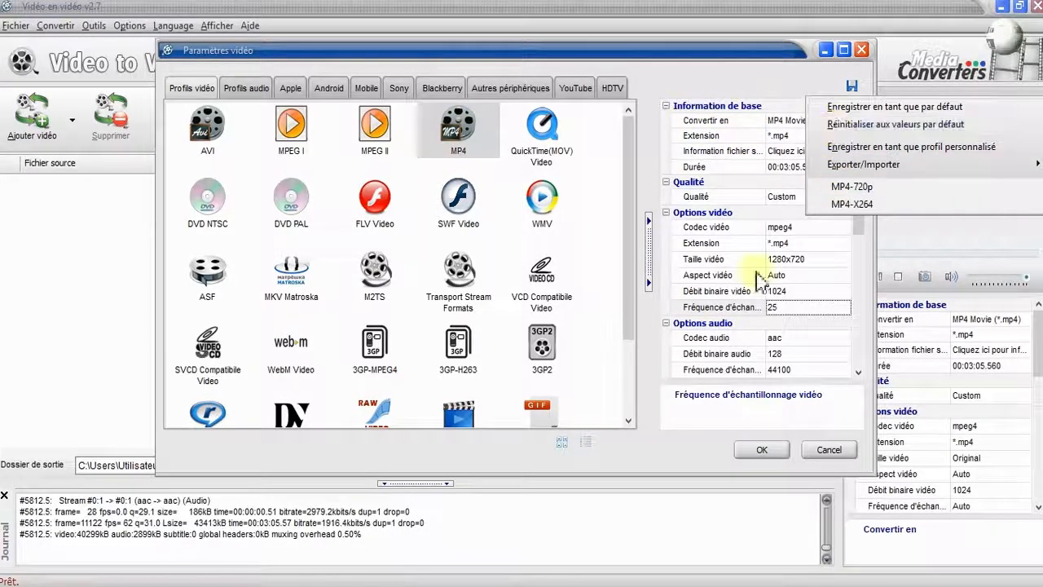
{"action": "left_click", "coordinate": [830, 450]}
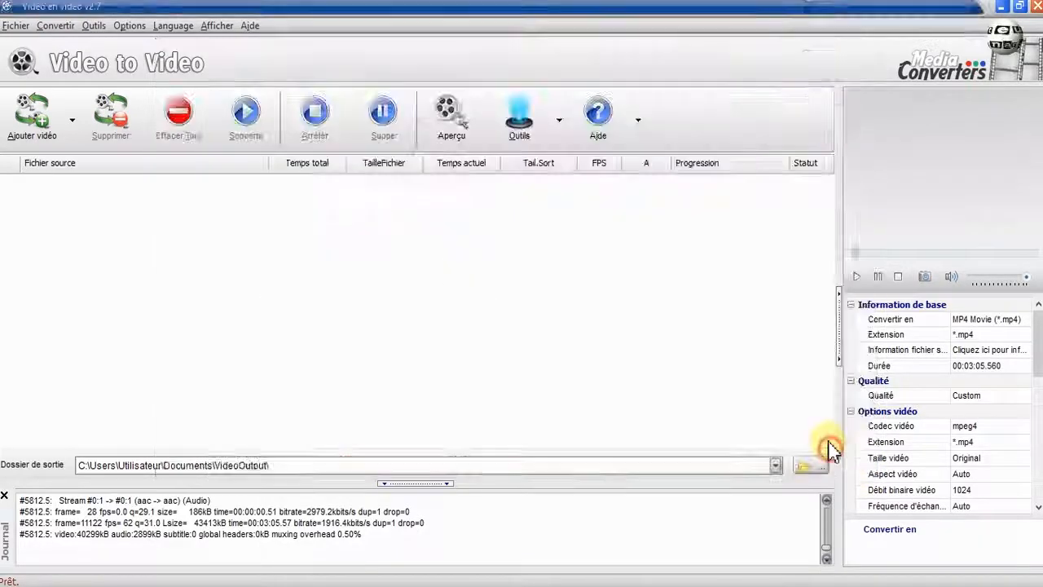
Add GP074428.mp4 again, choose MP4 and apply the MP4-720p custom profile before confirming.
{"action": "left_click", "coordinate": [34, 118]}
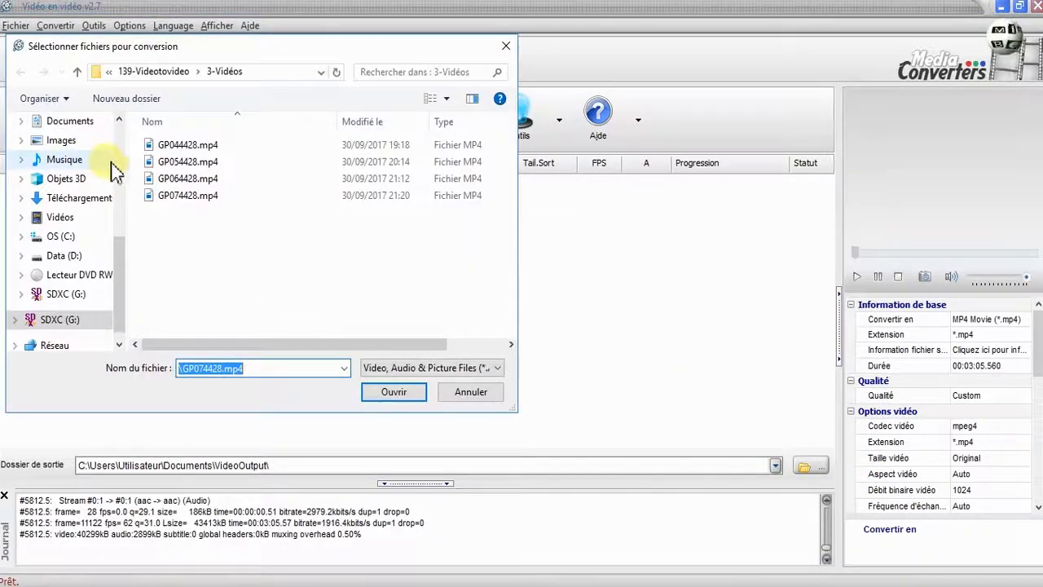
{"action": "left_click", "coordinate": [394, 392]}
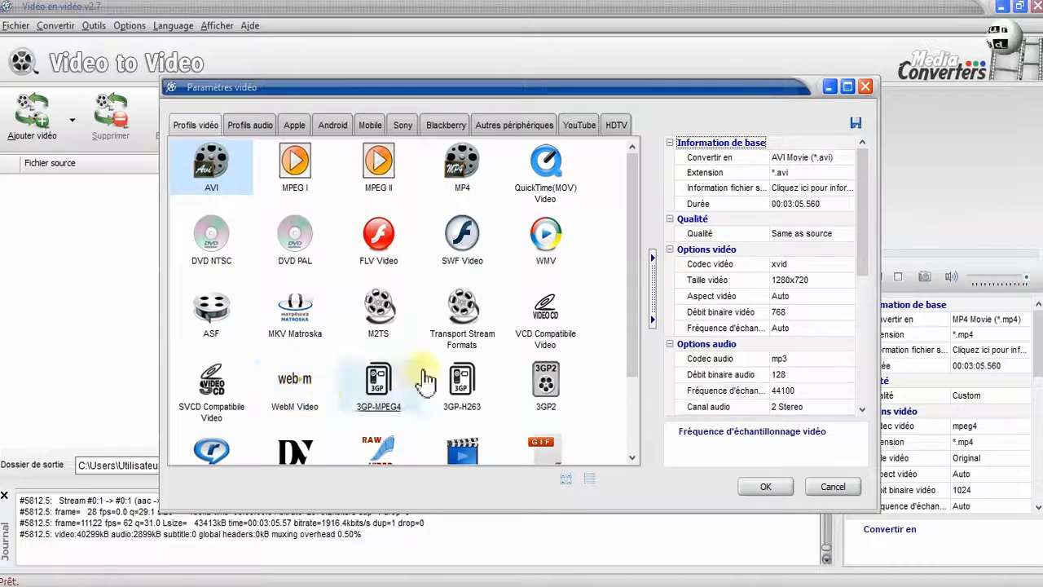
{"action": "left_click", "coordinate": [462, 167]}
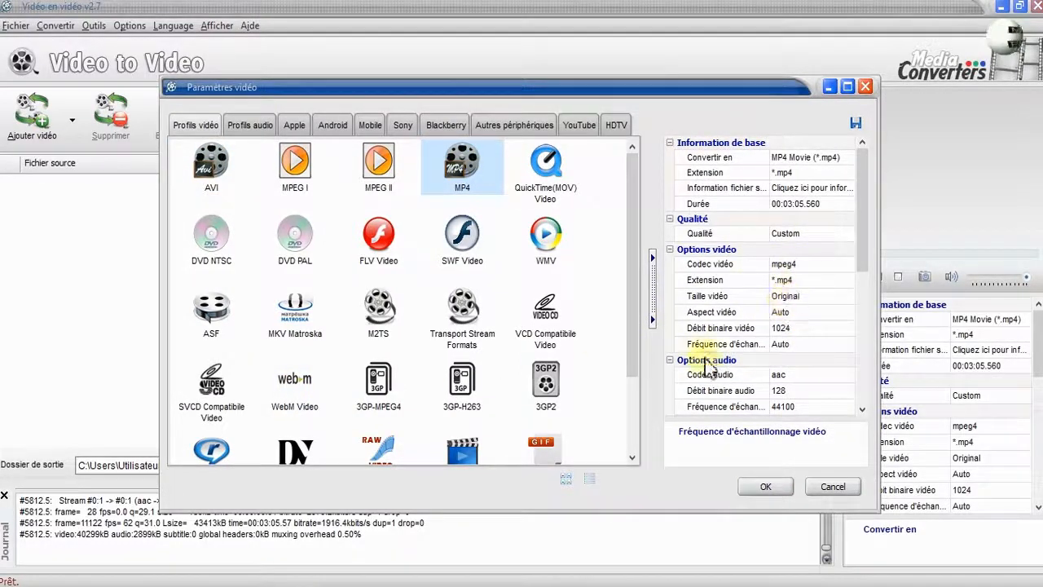
{"action": "left_click", "coordinate": [857, 124]}
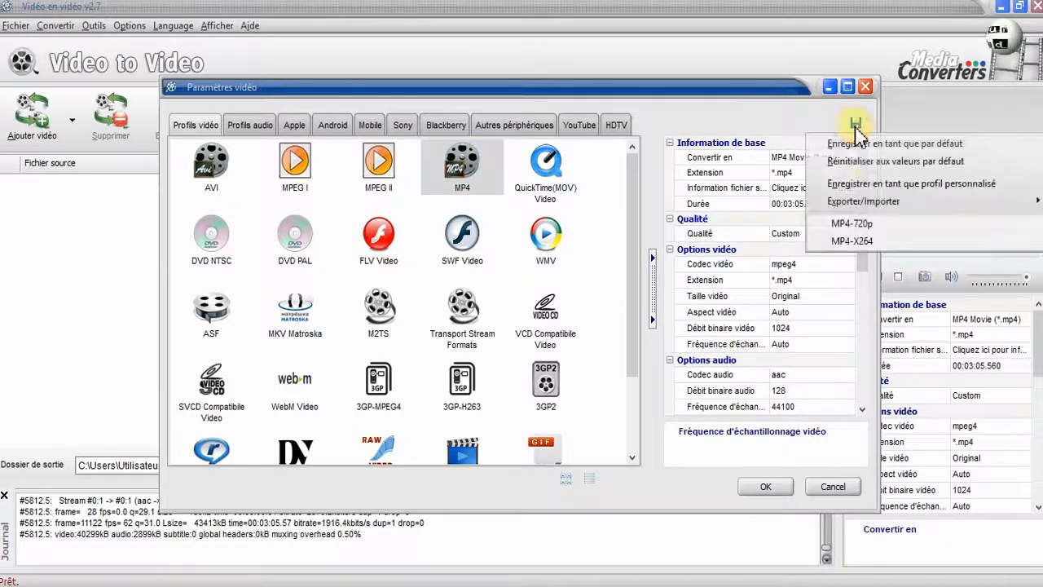
{"action": "left_click", "coordinate": [863, 227]}
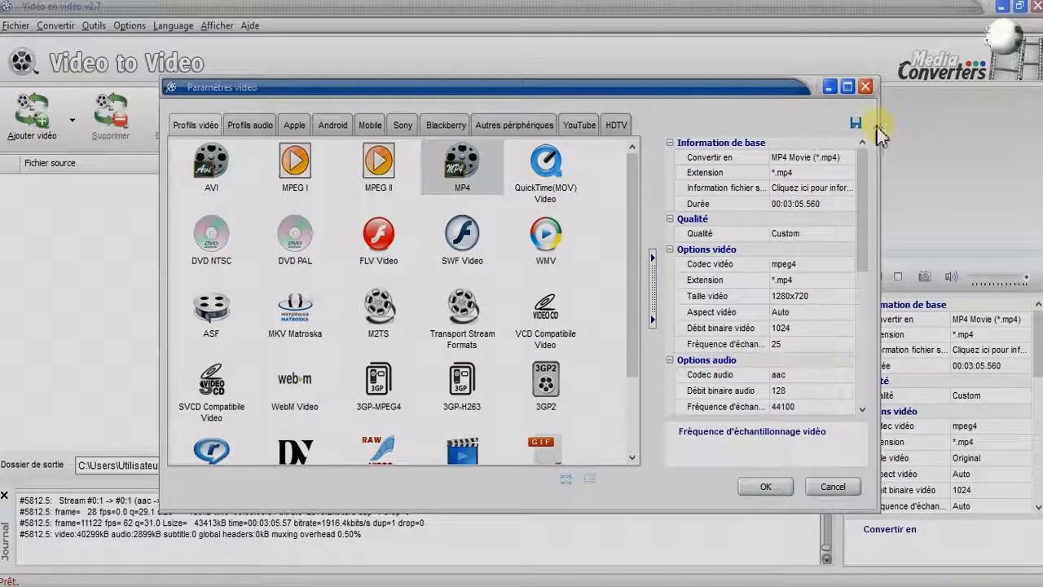
{"action": "left_click", "coordinate": [765, 487]}
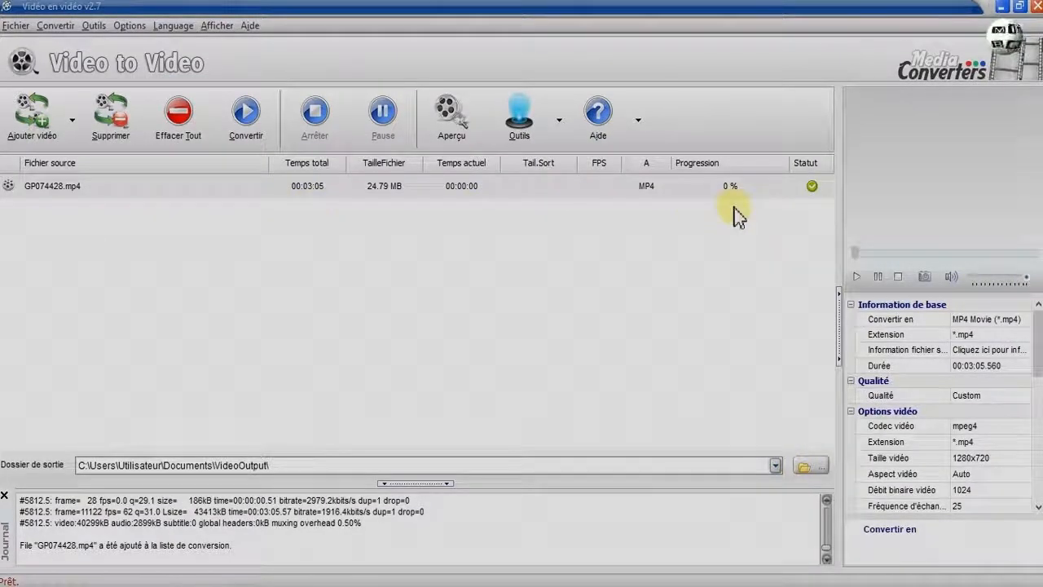
In the program settings' profiles list, expand MP4 Movie, tick MP4-X264 and confirm with OK.
{"action": "left_click", "coordinate": [121, 27]}
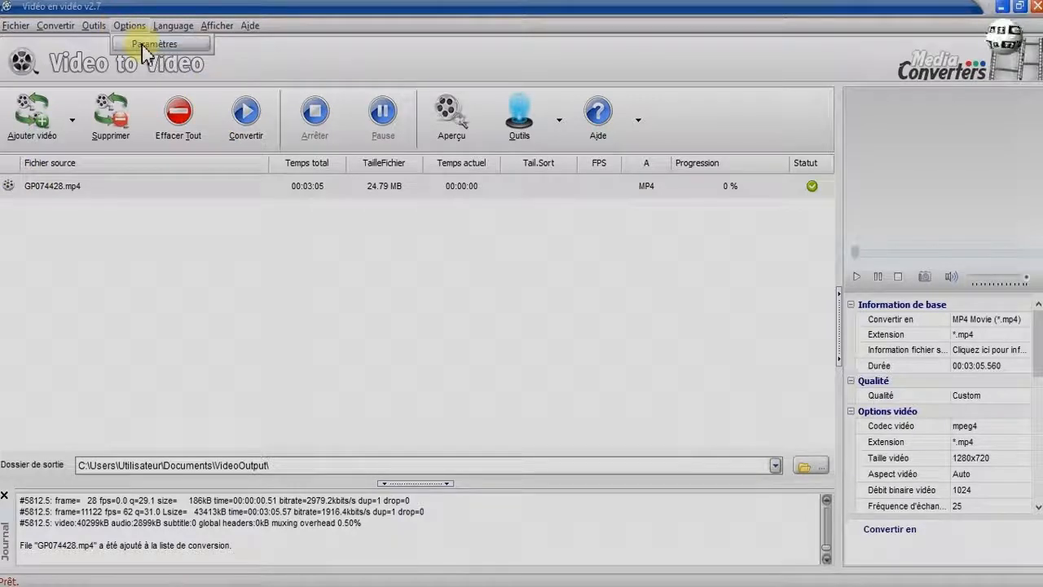
{"action": "left_click", "coordinate": [144, 45]}
{"action": "left_click", "coordinate": [601, 105]}
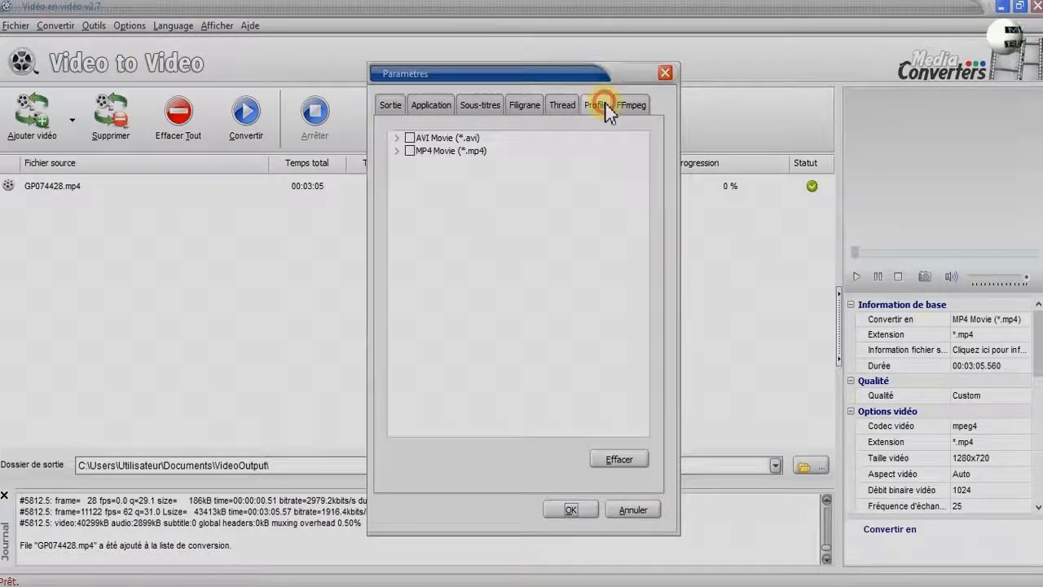
{"action": "left_click", "coordinate": [396, 152]}
{"action": "left_click", "coordinate": [424, 176]}
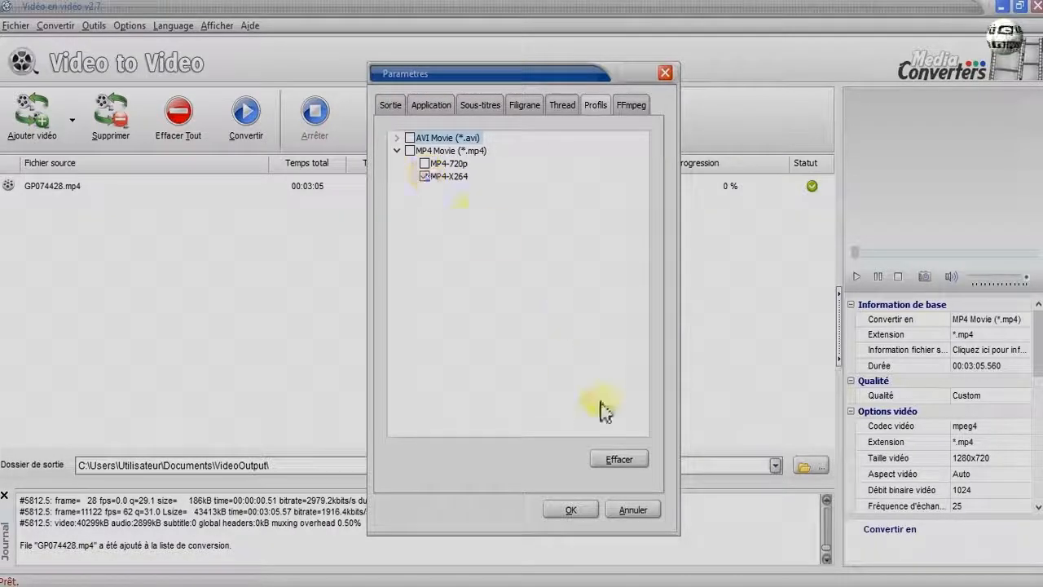
{"action": "left_click", "coordinate": [570, 510]}
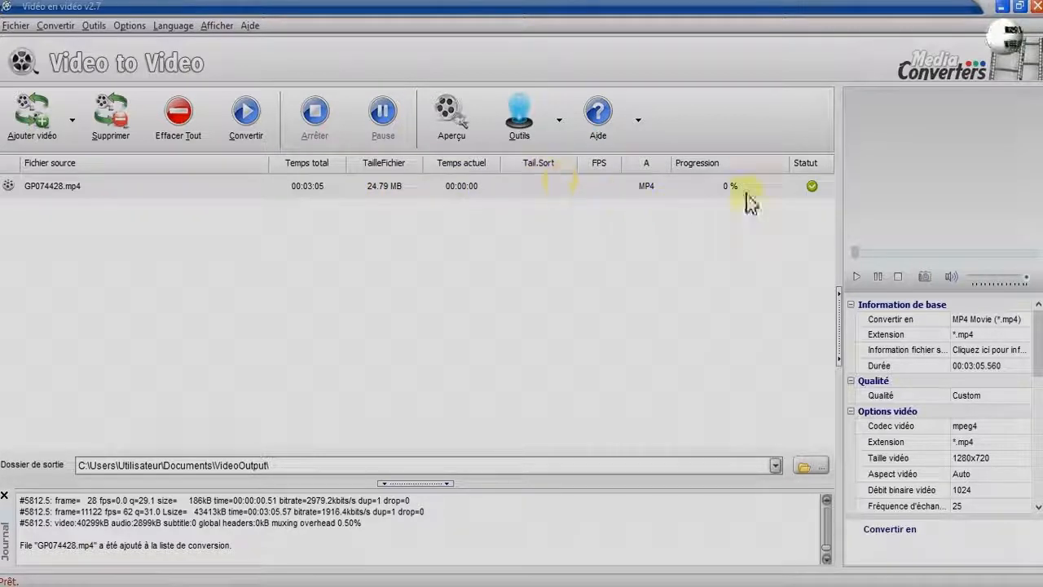
Convert the queued GP074428.mp4 with the MP4-720p profile and check the resulting file in the VideoOutput folder.
{"action": "left_click", "coordinate": [246, 116]}
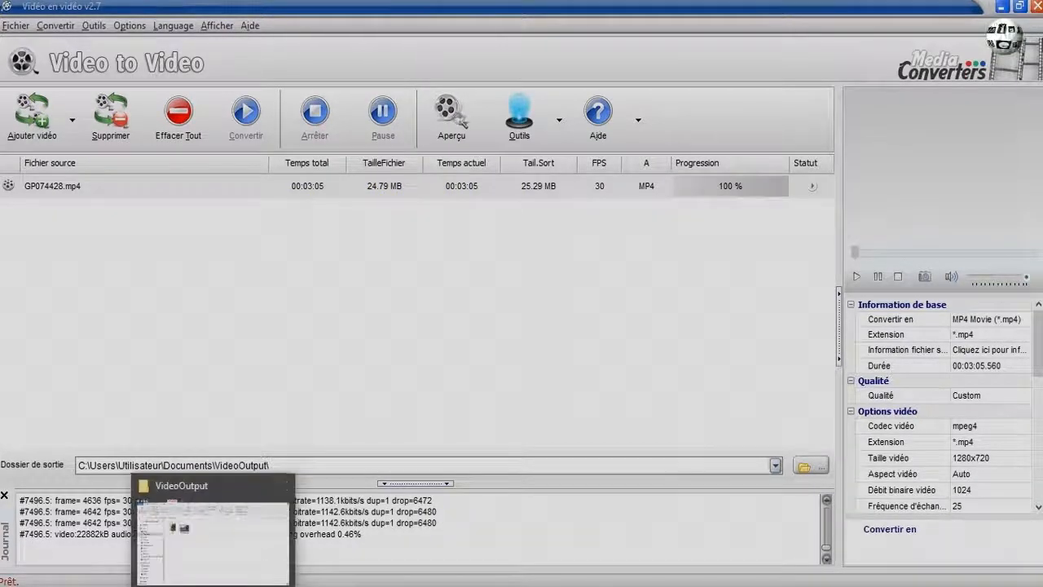
{"action": "left_click", "coordinate": [214, 508]}
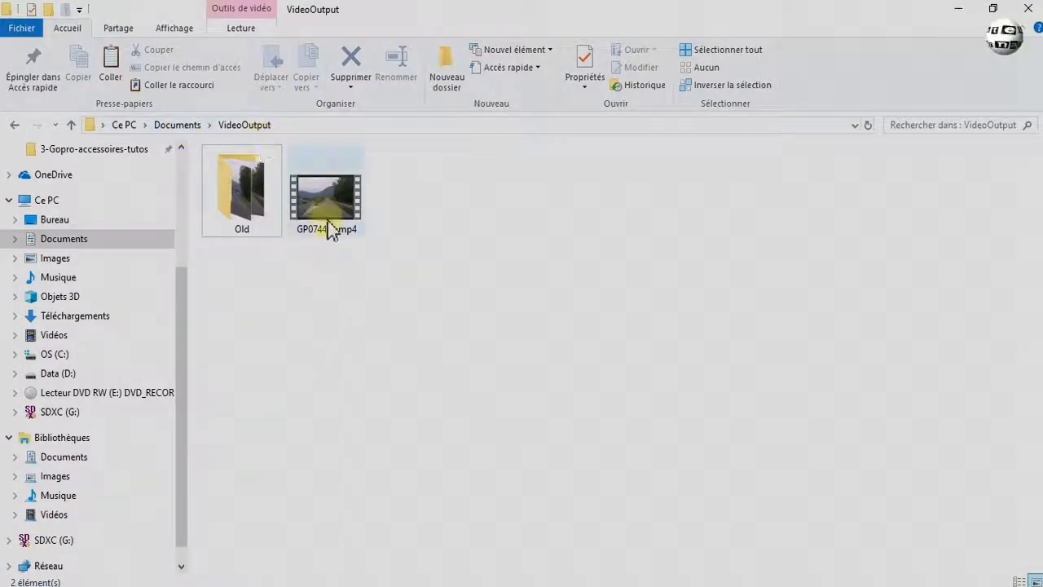
{"action": "mouse_move", "coordinate": [326, 222]}
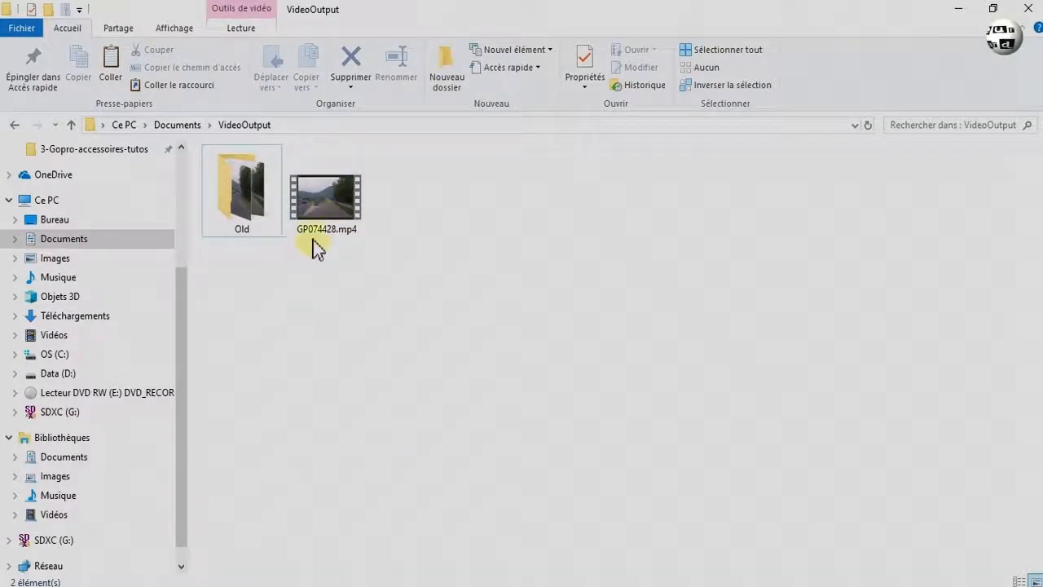
{"action": "left_click", "coordinate": [355, 505]}
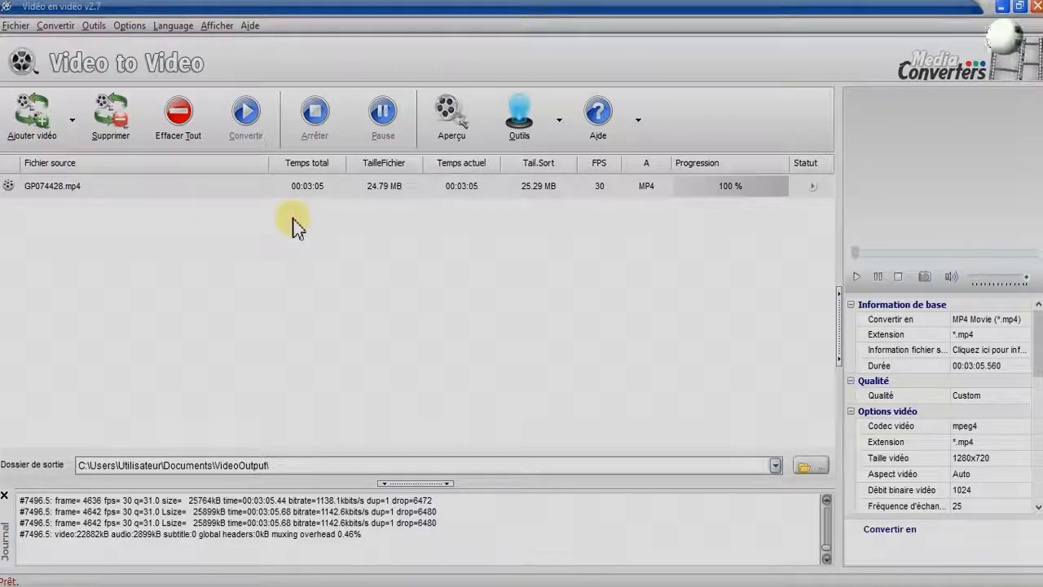
Add GP074428.mp4 again, choose the M2TS format and convert it.
{"action": "left_click", "coordinate": [37, 122]}
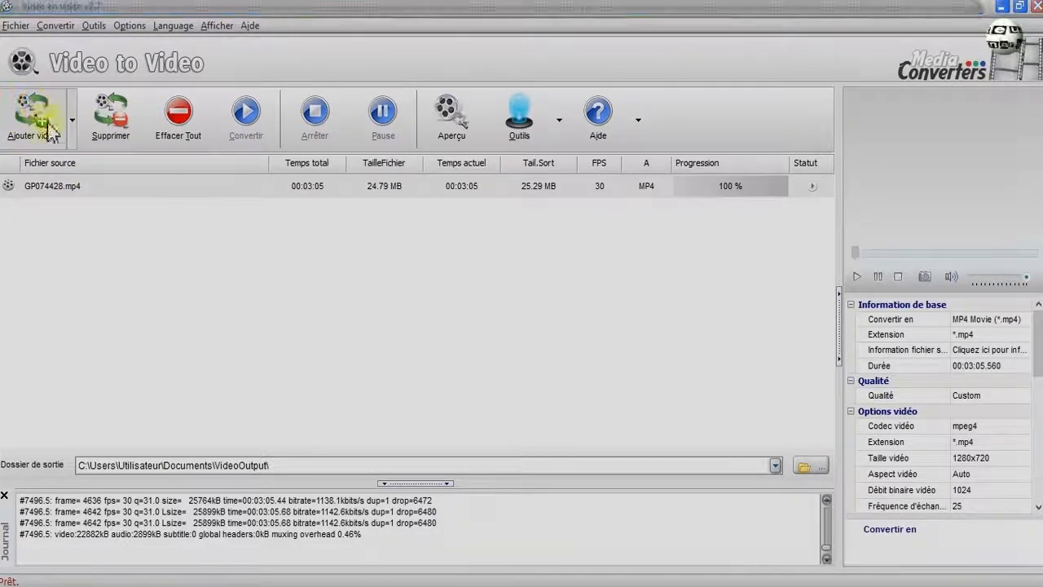
{"action": "left_click", "coordinate": [183, 195]}
{"action": "left_click", "coordinate": [394, 394]}
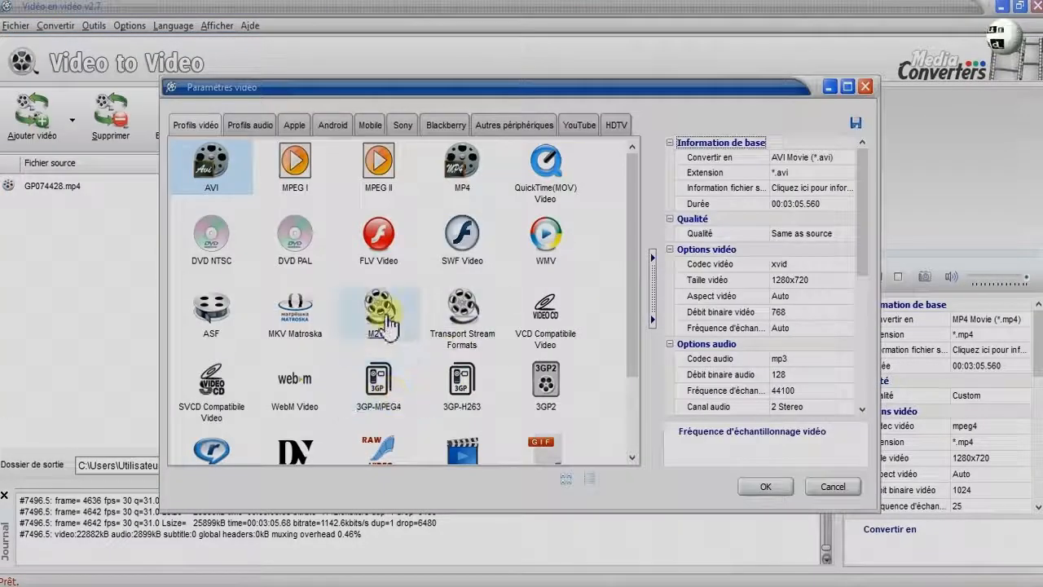
{"action": "left_click", "coordinate": [388, 317]}
{"action": "left_click", "coordinate": [765, 487]}
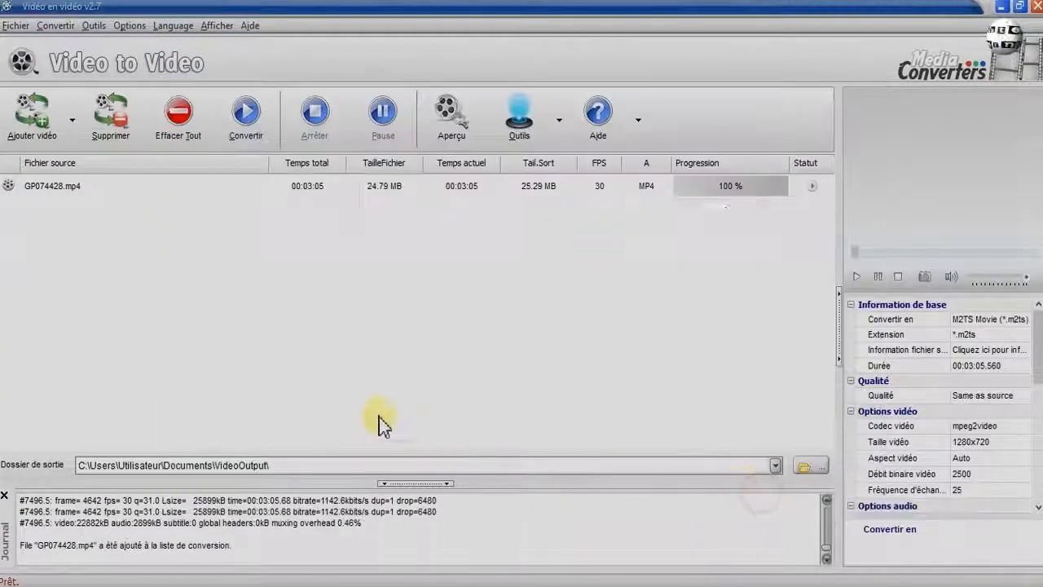
{"action": "left_click", "coordinate": [246, 114]}
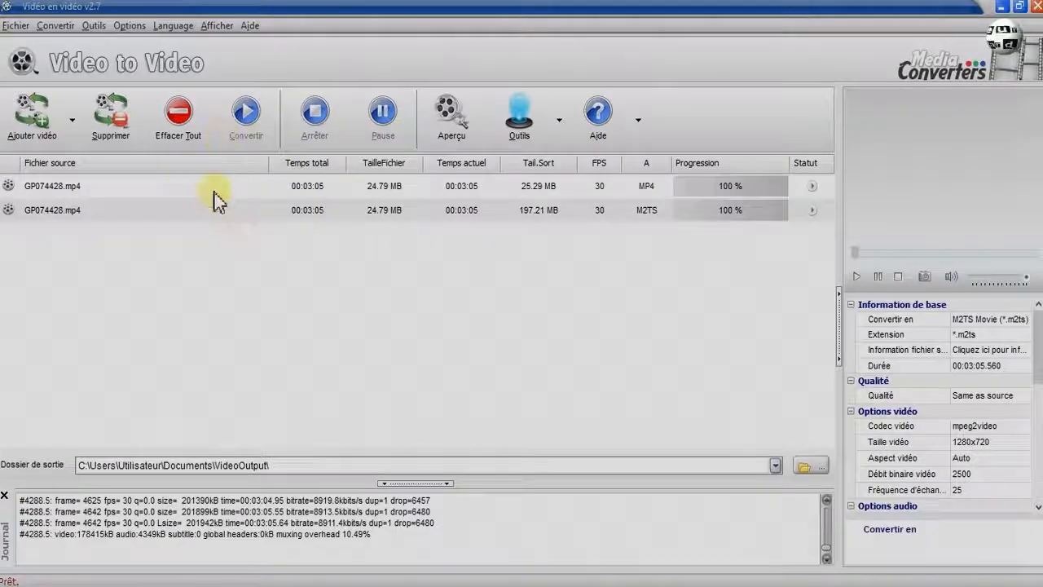
Remove both converted entries from the conversion list.
{"action": "left_click", "coordinate": [48, 186]}
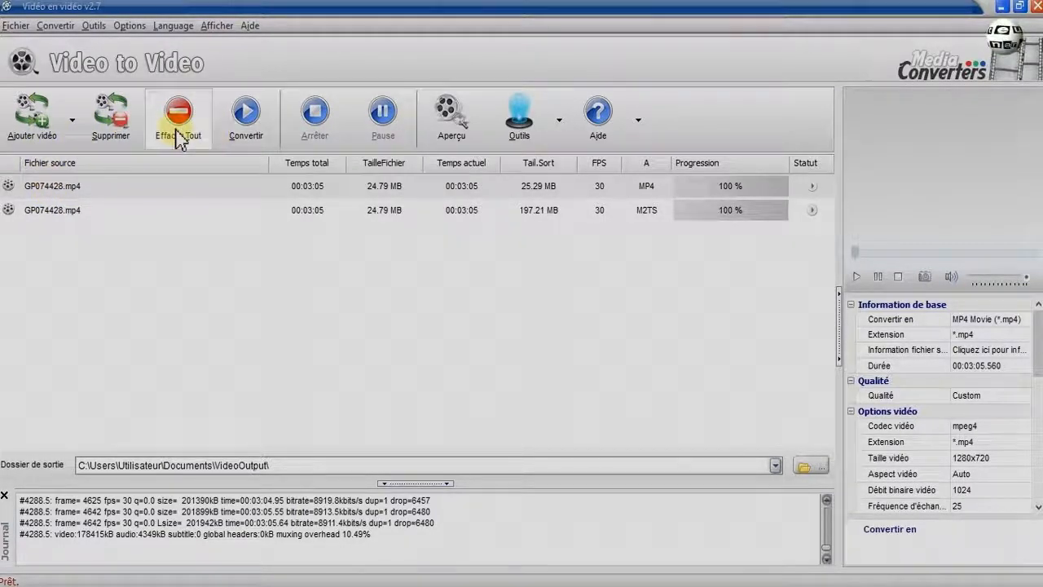
{"action": "left_click", "coordinate": [121, 139]}
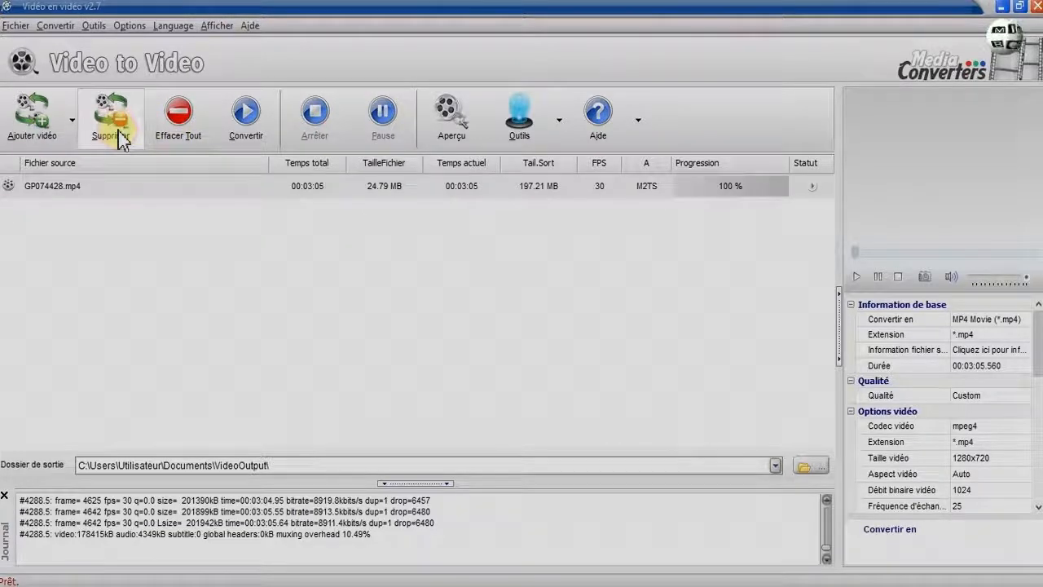
{"action": "left_click", "coordinate": [121, 138]}
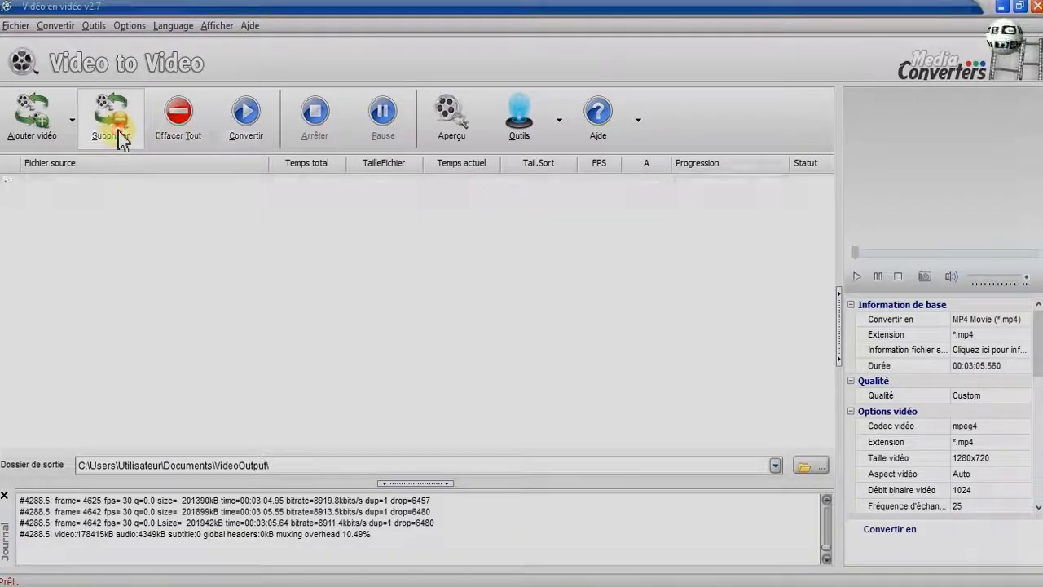
Add all four videos GP044428.mp4 to GP074428.mp4 at once, choose M2TS for them and convert the batch.
{"action": "left_click", "coordinate": [42, 135]}
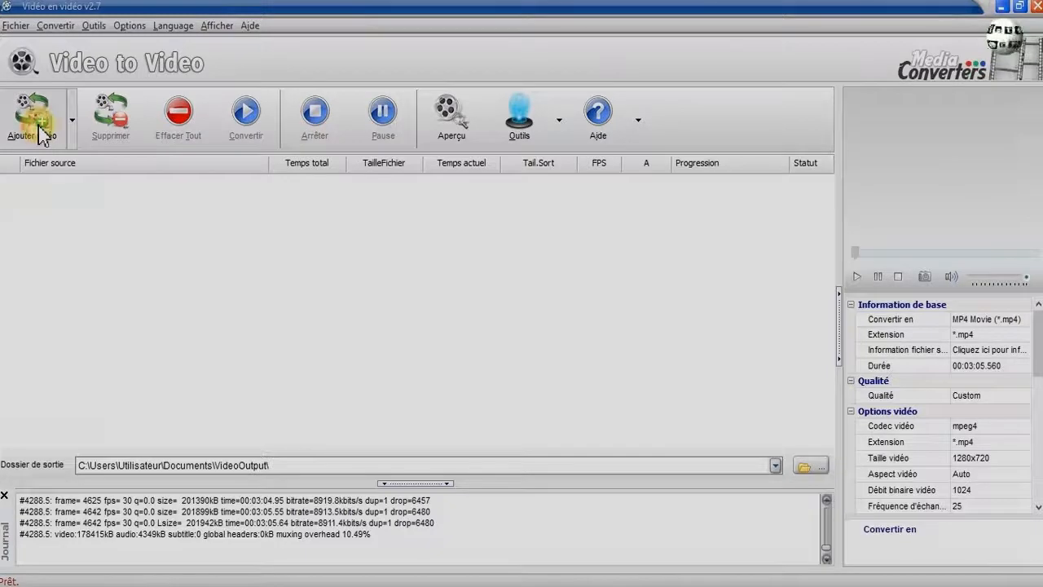
{"action": "left_click", "coordinate": [201, 147]}
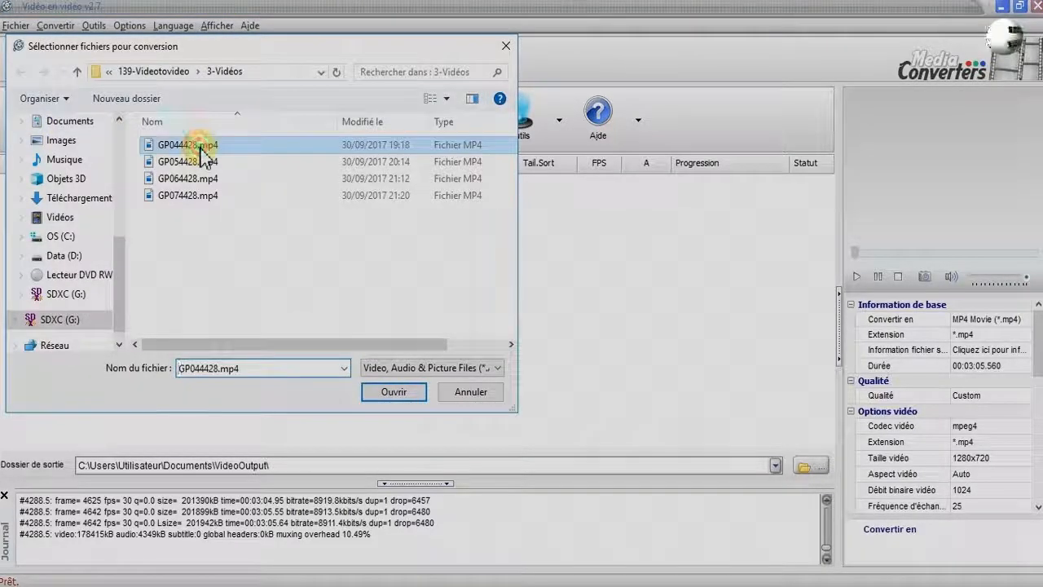
{"action": "key", "text": "shift+Down"}
{"action": "key", "text": "shift+Down"}
{"action": "key", "text": "shift+Down"}
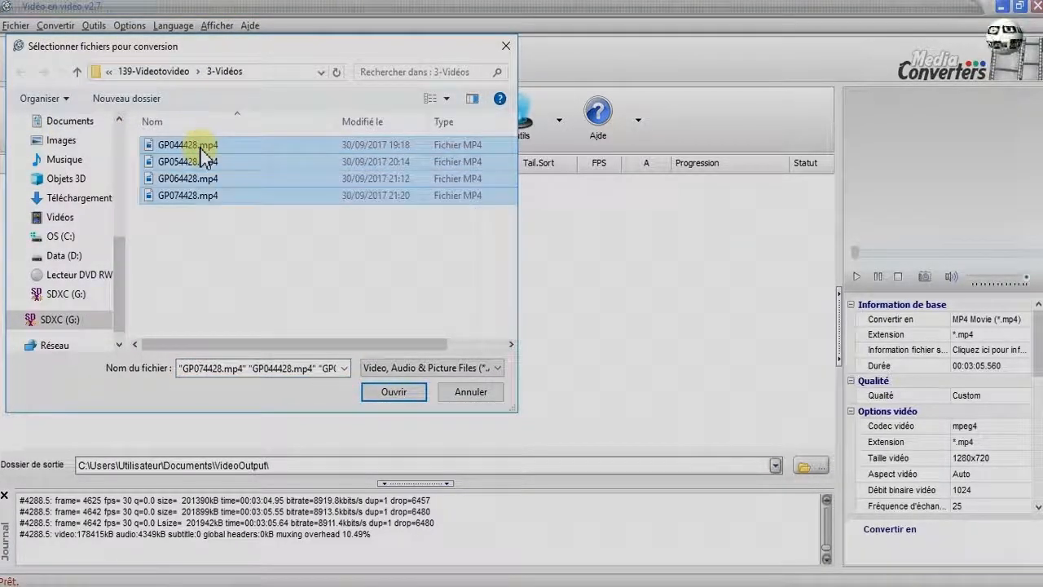
{"action": "left_click", "coordinate": [381, 393]}
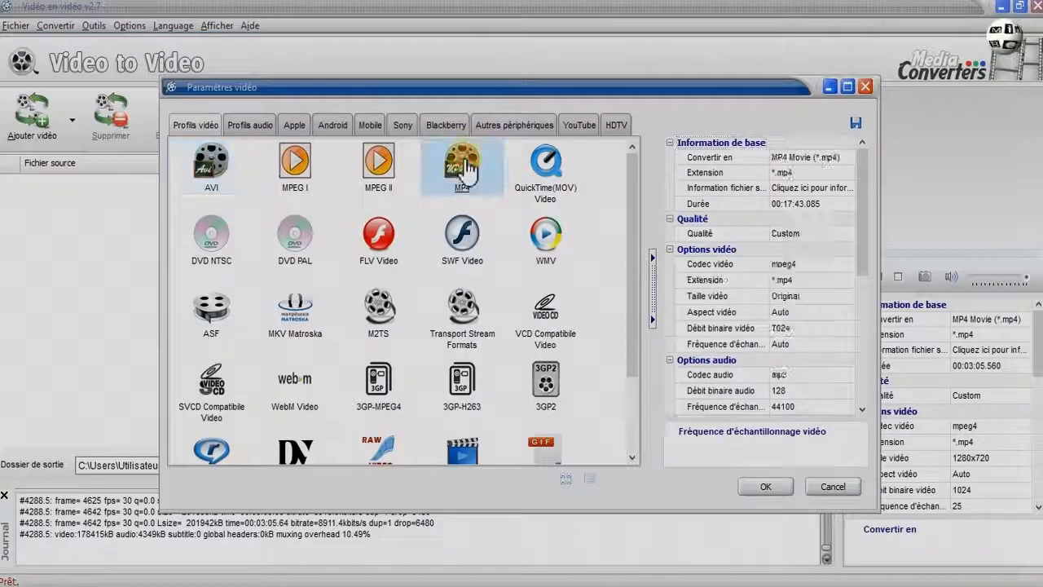
{"action": "left_click", "coordinate": [378, 308]}
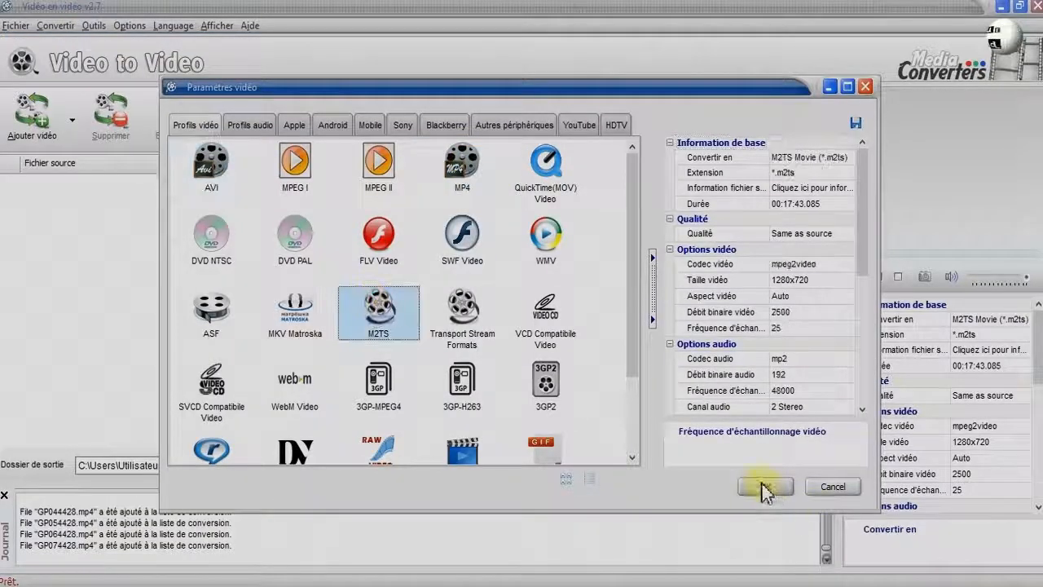
{"action": "left_click", "coordinate": [766, 486]}
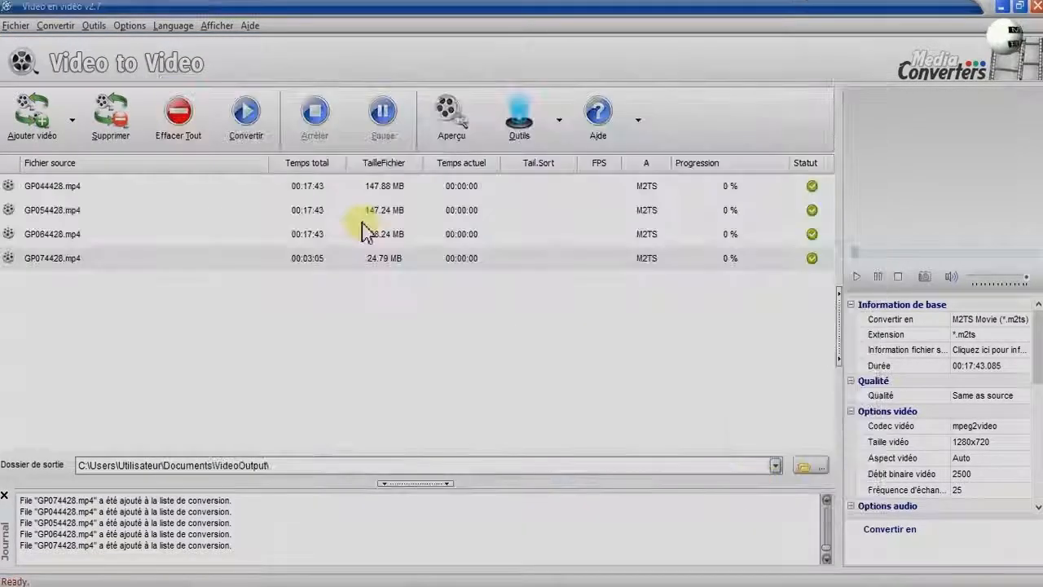
{"action": "left_click", "coordinate": [243, 119]}
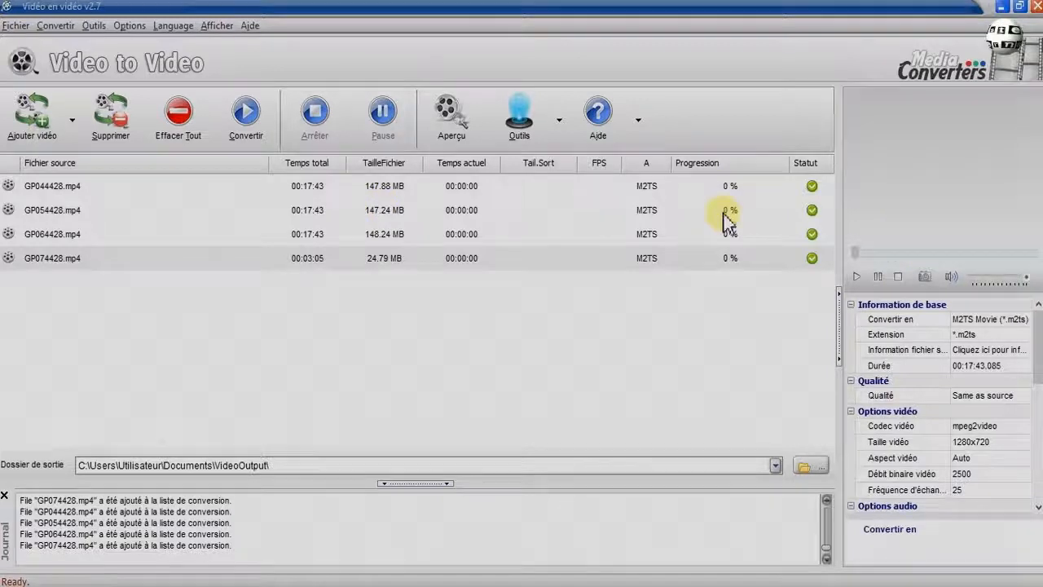
{"action": "left_click", "coordinate": [243, 114]}
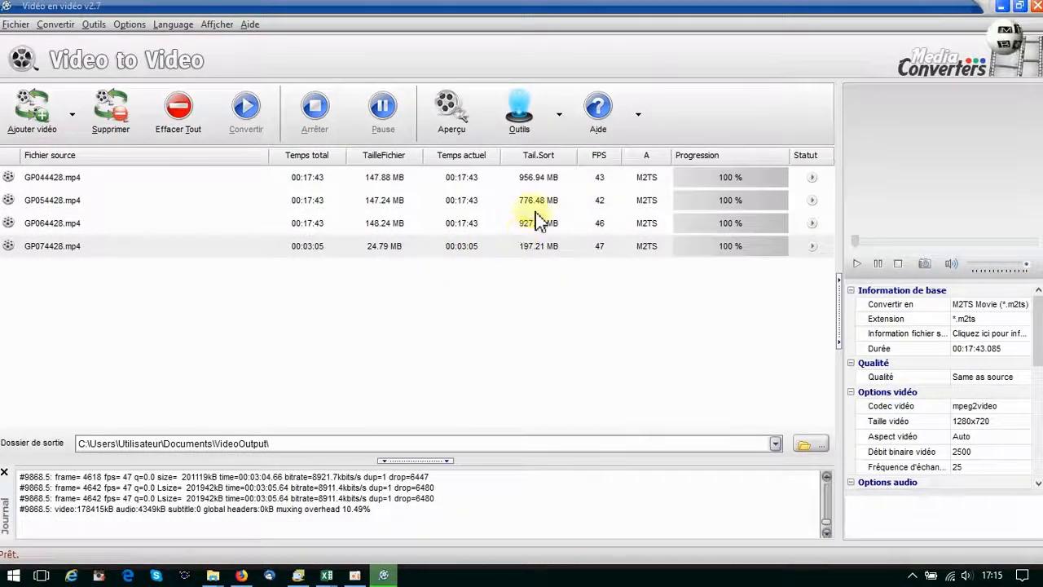
Inspect the converted M2TS and MP4 files in the VideoOutput folder, then return to the converter.
{"action": "left_click", "coordinate": [210, 573]}
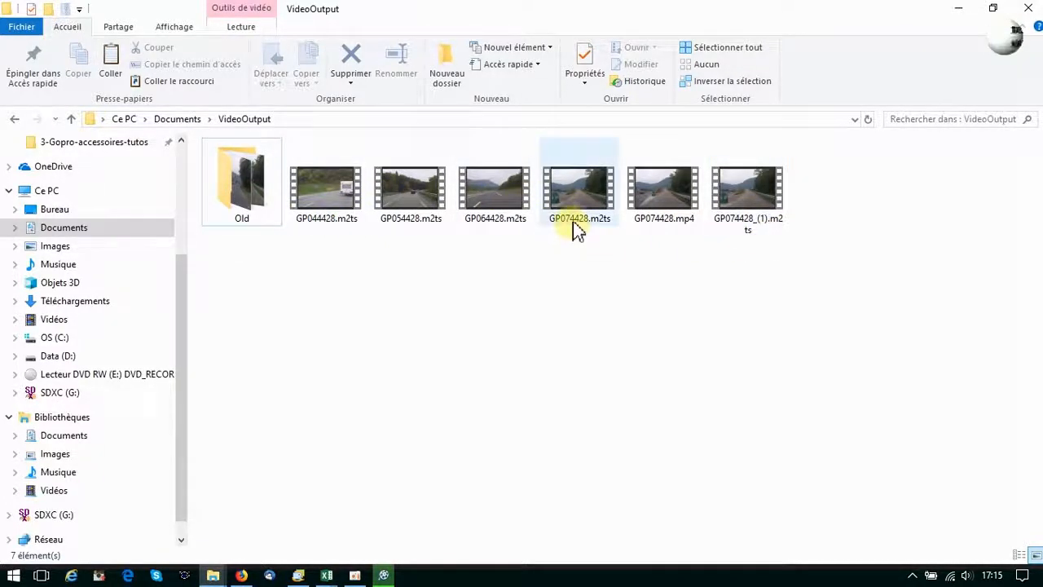
{"action": "mouse_move", "coordinate": [576, 234]}
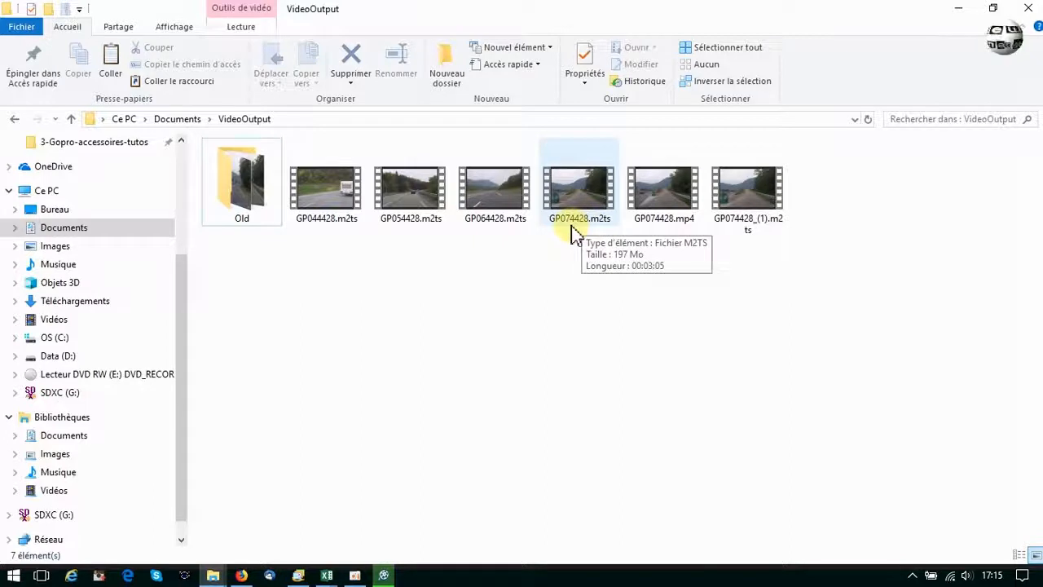
{"action": "mouse_move", "coordinate": [766, 231]}
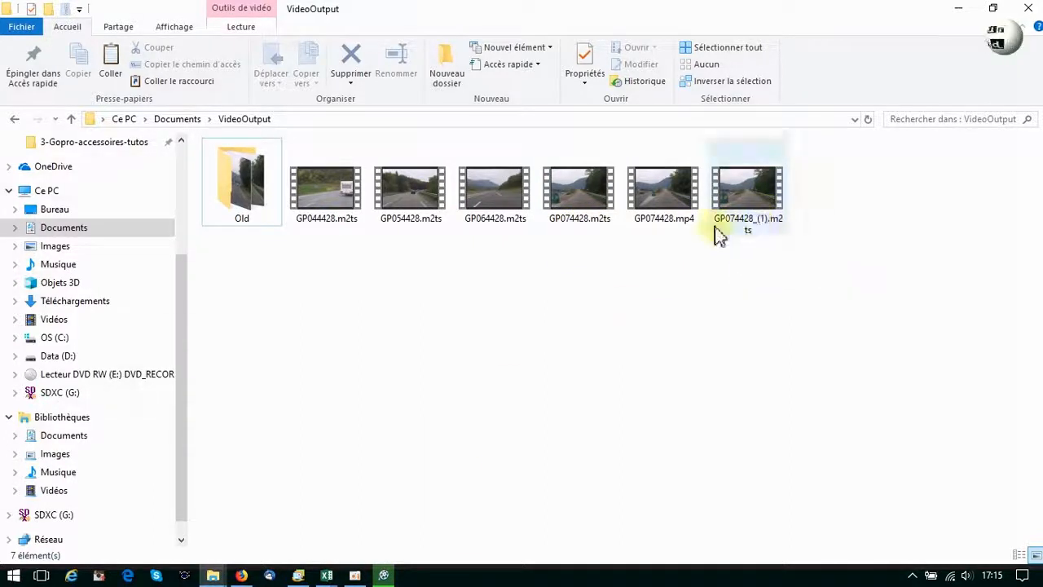
{"action": "left_click", "coordinate": [383, 576]}
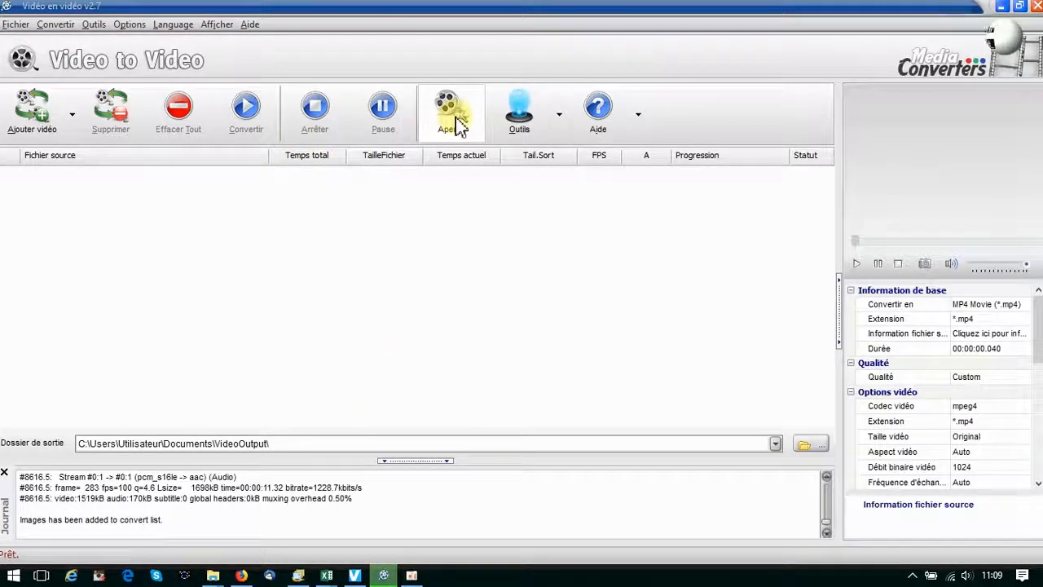
Add GP074428.mp4, choose M2TS and start converting it.
{"action": "left_click", "coordinate": [38, 114]}
{"action": "double_click", "coordinate": [184, 203]}
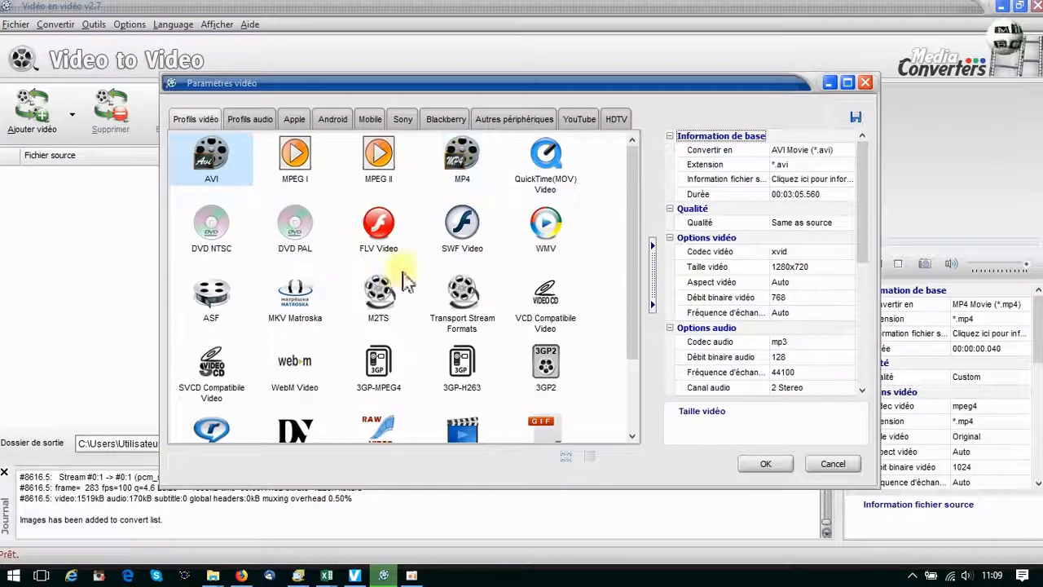
{"action": "left_click", "coordinate": [399, 287]}
{"action": "left_click", "coordinate": [766, 464]}
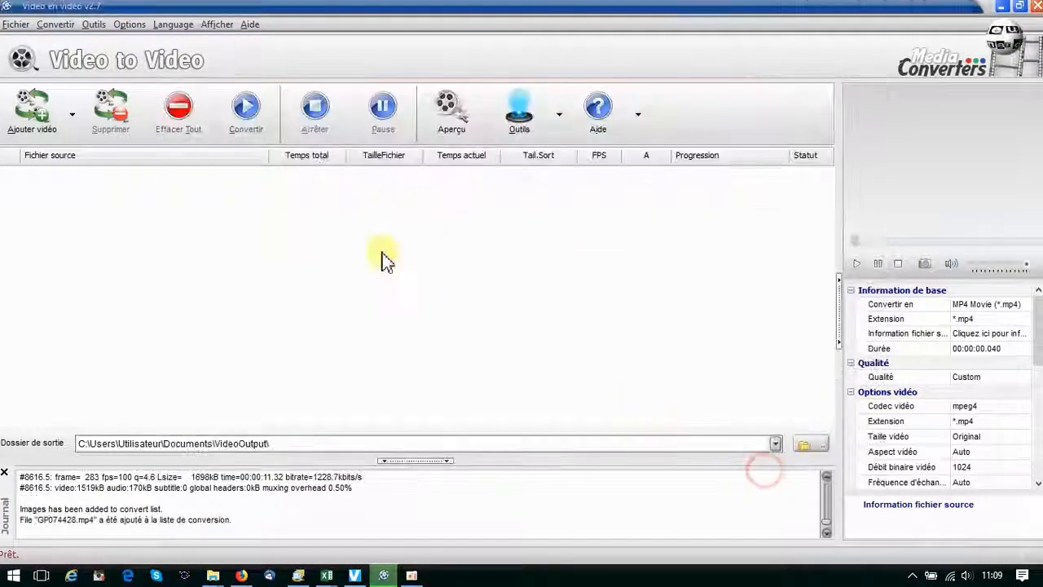
{"action": "left_click", "coordinate": [253, 117]}
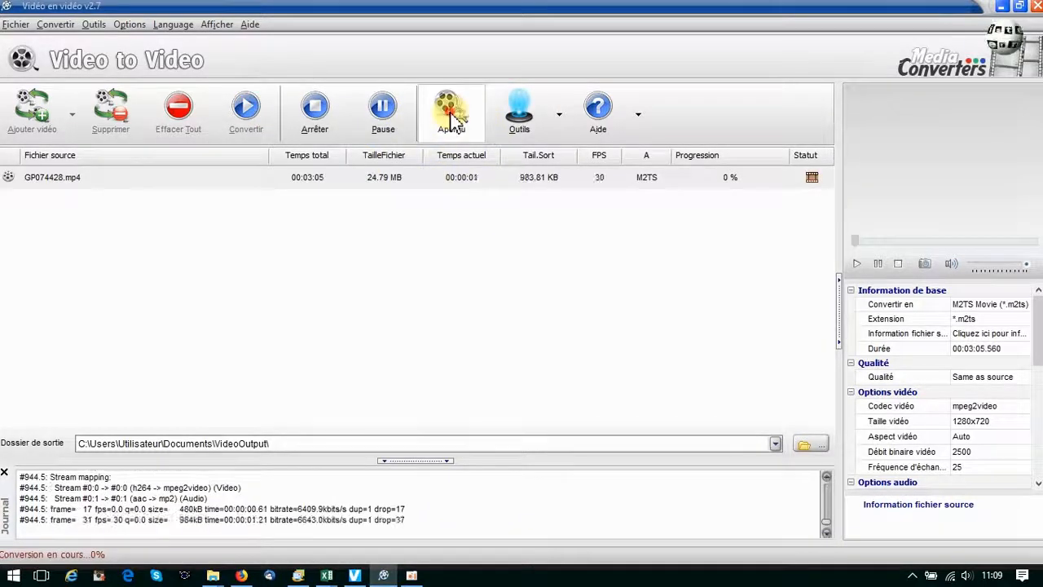
Open the conversion preview window, move it, and close it.
{"action": "left_click", "coordinate": [452, 115]}
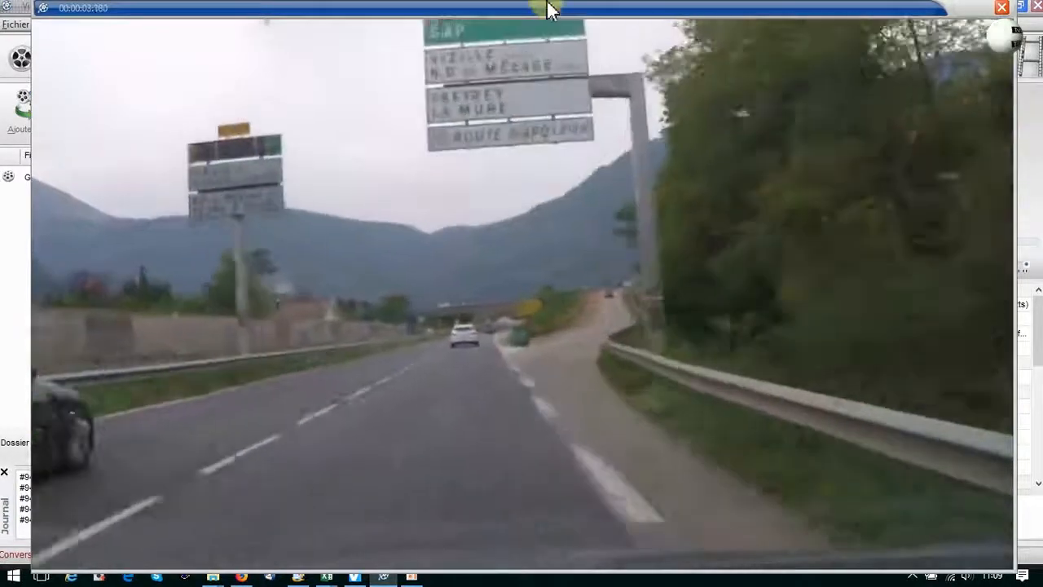
{"action": "left_click_drag", "start_coordinate": [548, 10], "coordinate": [500, 30]}
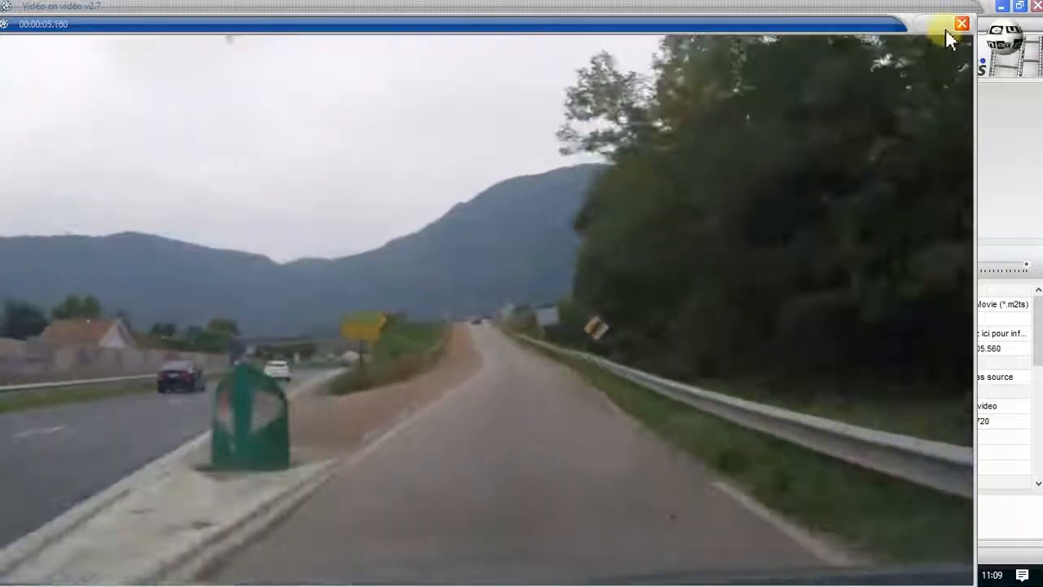
{"action": "left_click", "coordinate": [961, 24]}
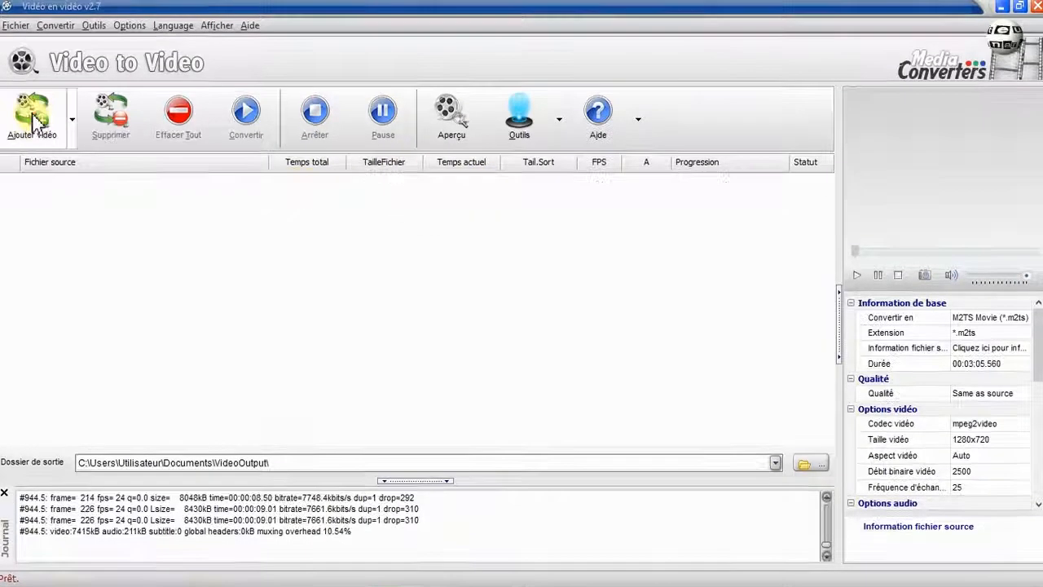
Select GP074428.mp4 in the file dialog to add it for conversion.
{"action": "left_click", "coordinate": [31, 110]}
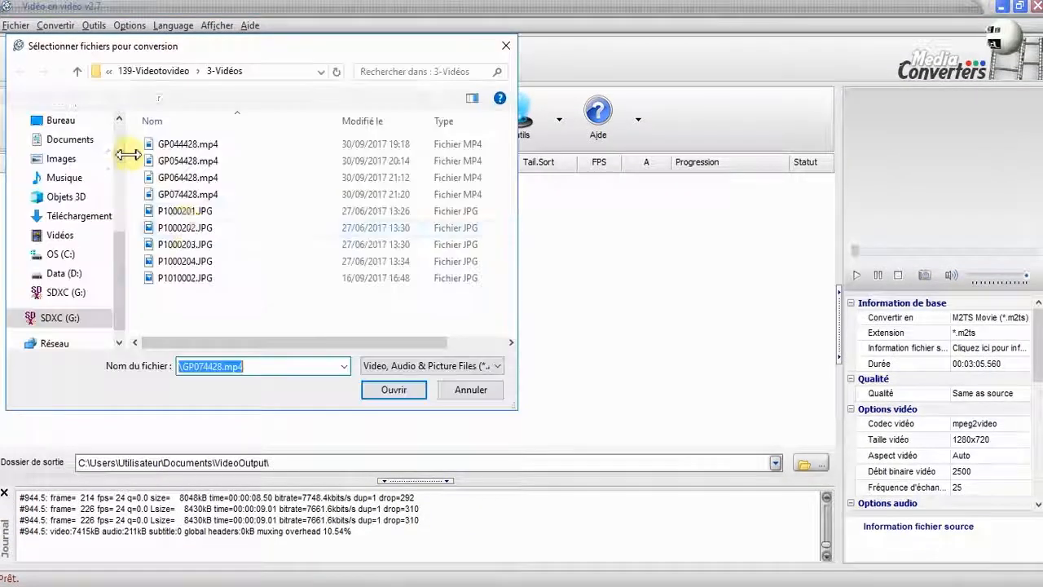
{"action": "left_click", "coordinate": [176, 194]}
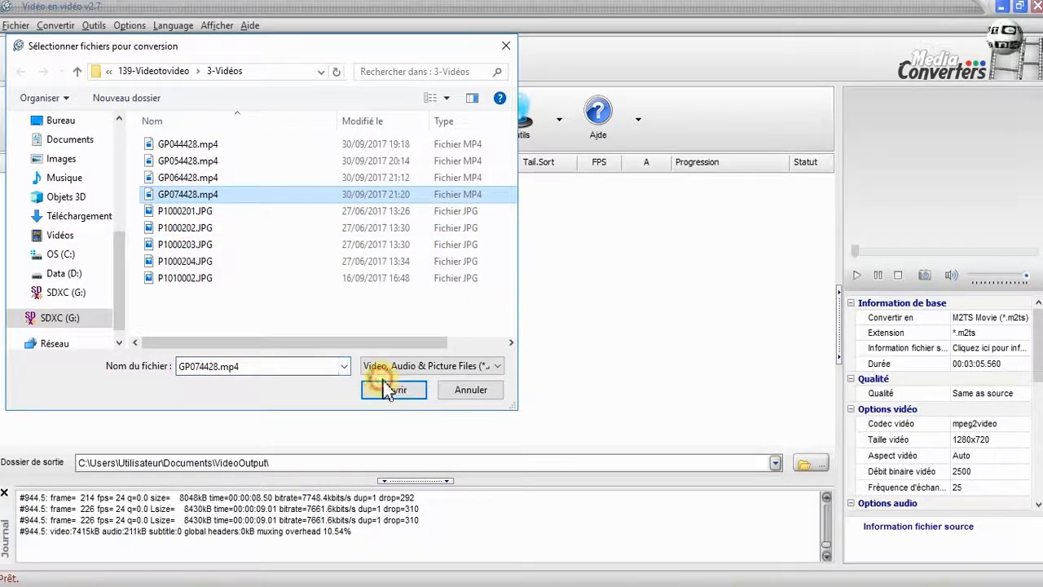
{"action": "left_click", "coordinate": [385, 389]}
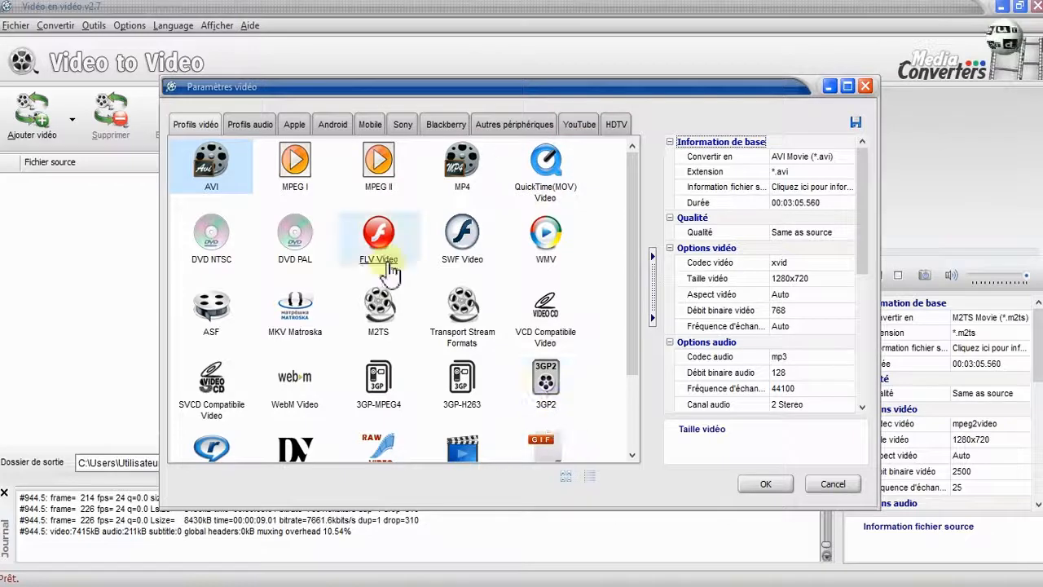
Browse the audio, Apple, Android, Mobile, Sony and YouTube profile tabs of the video settings dialog, then close it.
{"action": "left_click", "coordinate": [251, 129]}
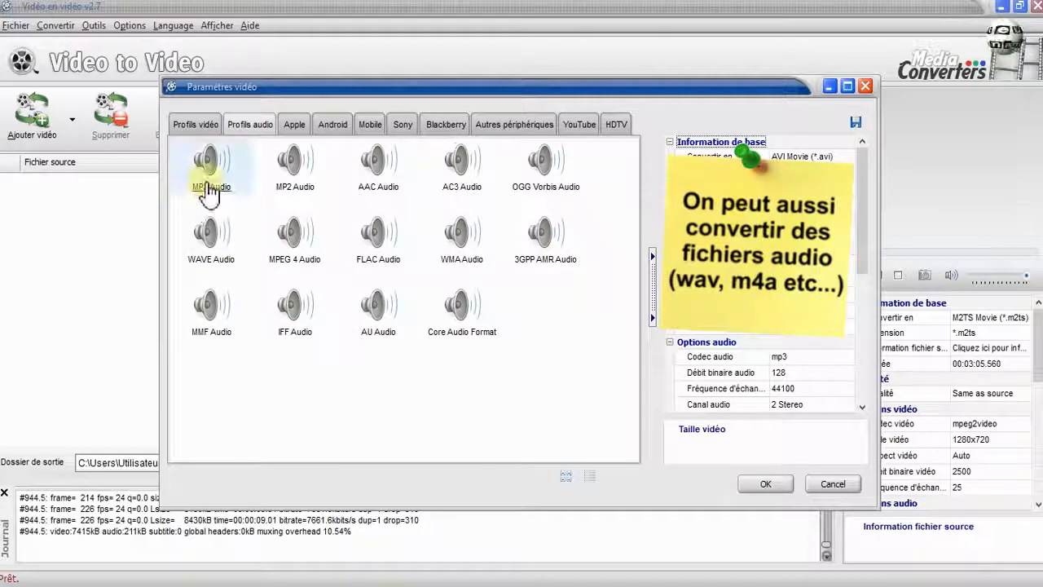
{"action": "left_click", "coordinate": [293, 126]}
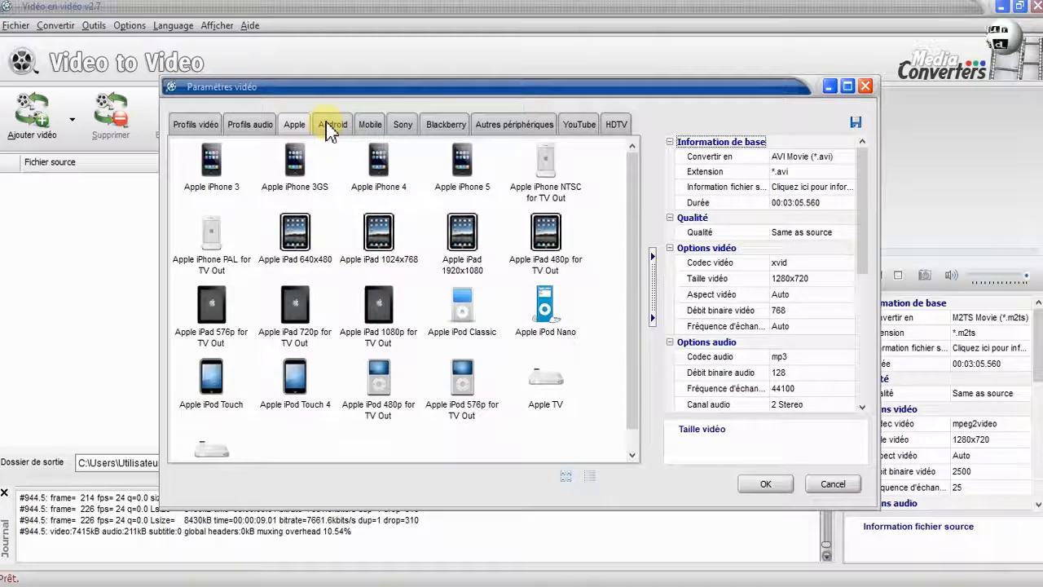
{"action": "left_click", "coordinate": [330, 129]}
{"action": "left_click", "coordinate": [300, 126]}
{"action": "left_click", "coordinate": [376, 129]}
{"action": "left_click", "coordinate": [402, 129]}
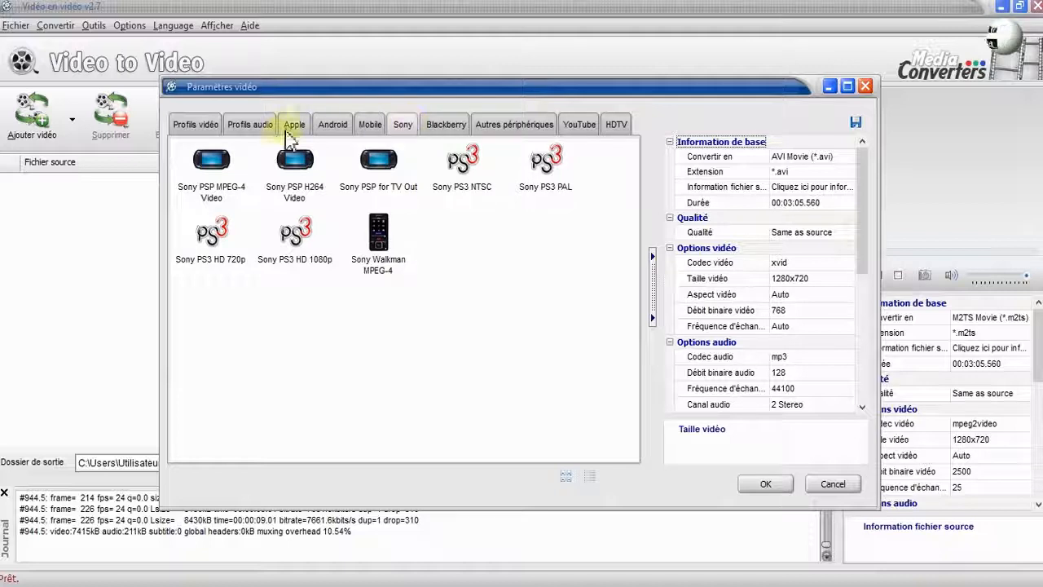
{"action": "left_click", "coordinate": [583, 128]}
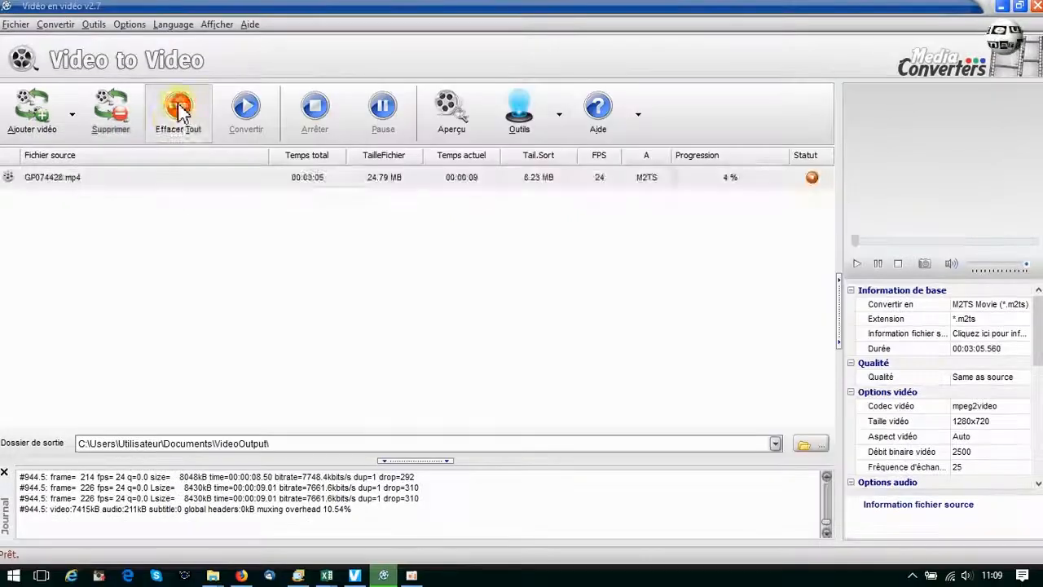
{"action": "left_click", "coordinate": [179, 110]}
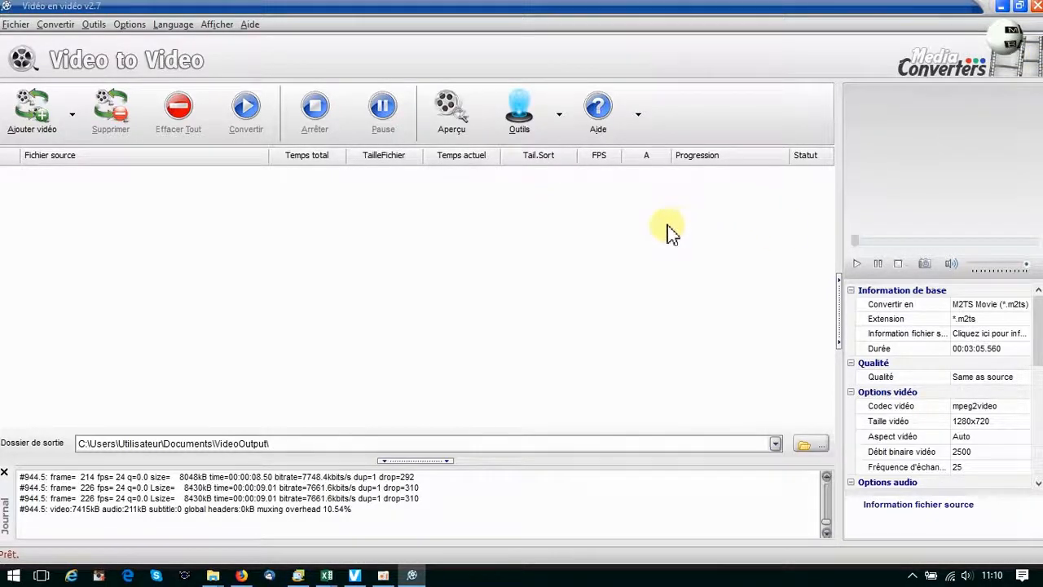
Minimize the converter to view the VideoOutput folder, then restore it from the system tray.
{"action": "left_click", "coordinate": [1005, 9]}
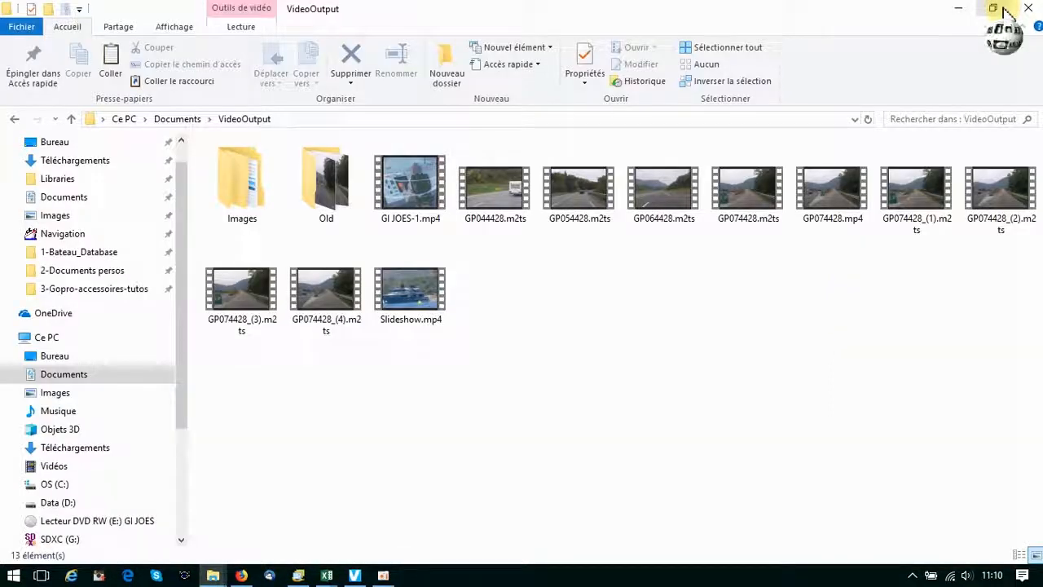
{"action": "left_click", "coordinate": [205, 434]}
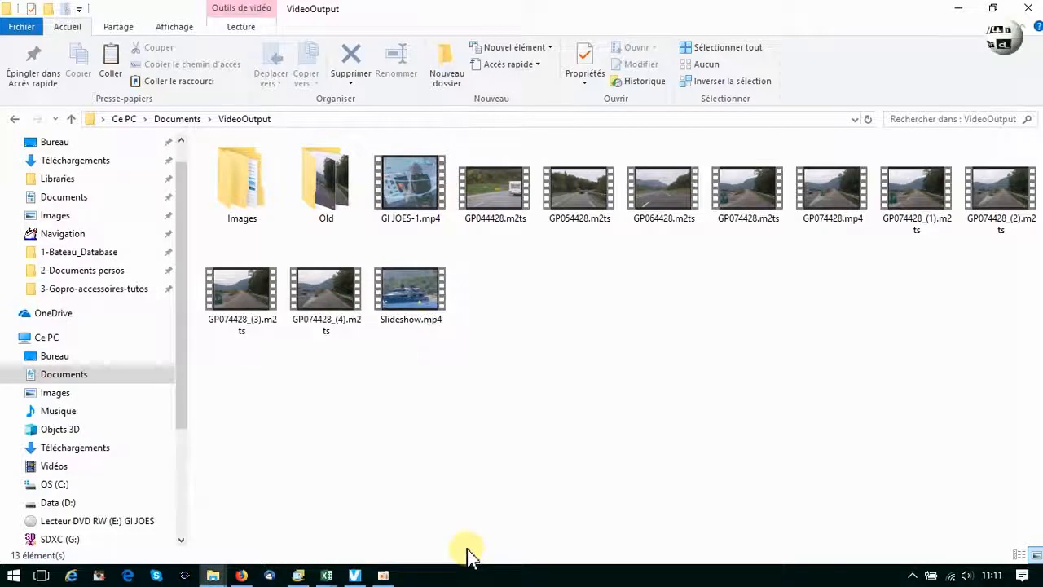
{"action": "left_click", "coordinate": [912, 575]}
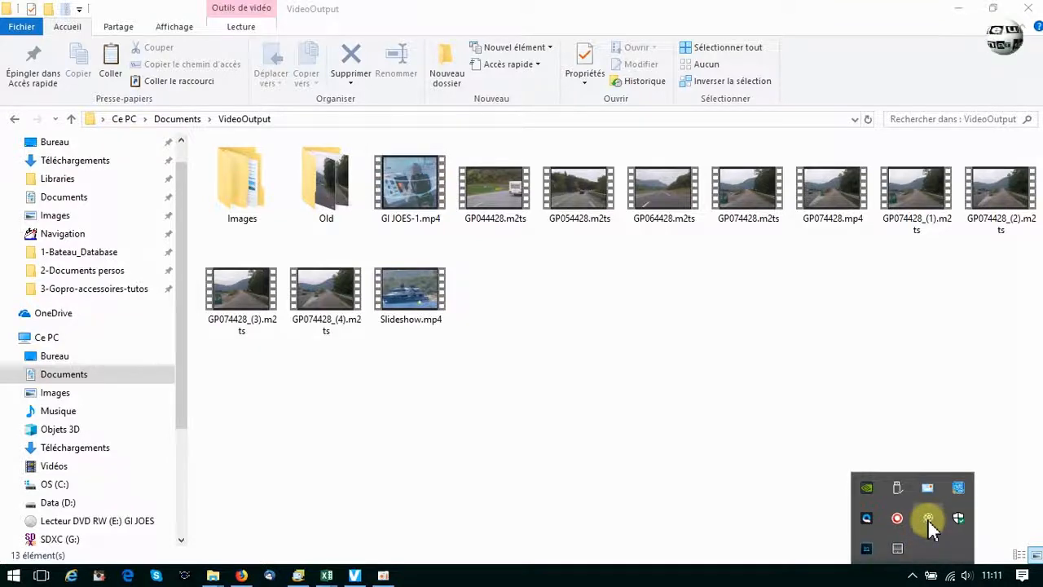
{"action": "left_click", "coordinate": [928, 519]}
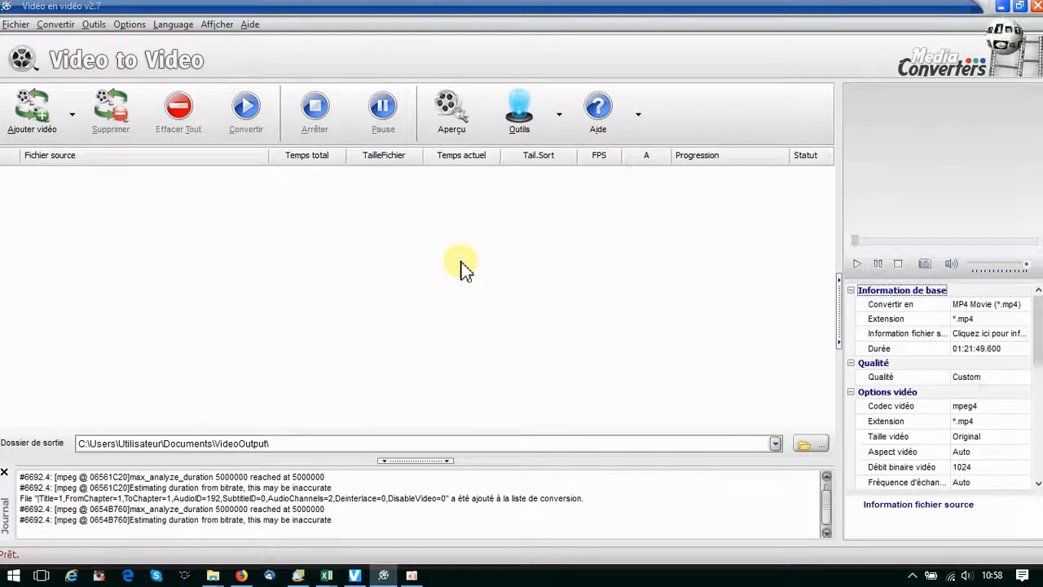
Load titles 1 to 4 of the GI JOES DVD with Convert DVD to video, each title separately, as MP4.
{"action": "left_click", "coordinate": [561, 121]}
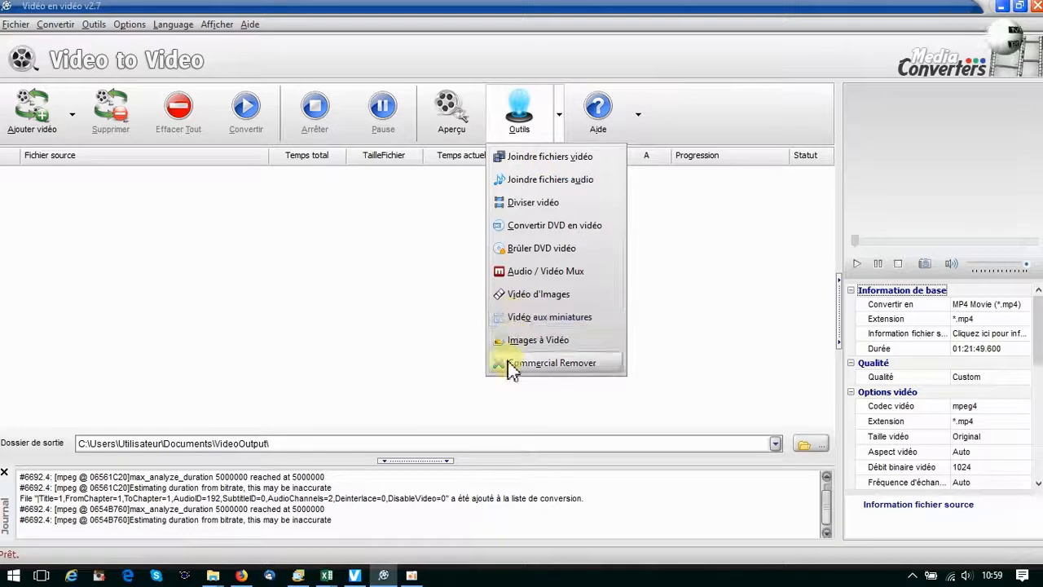
{"action": "left_click", "coordinate": [583, 231]}
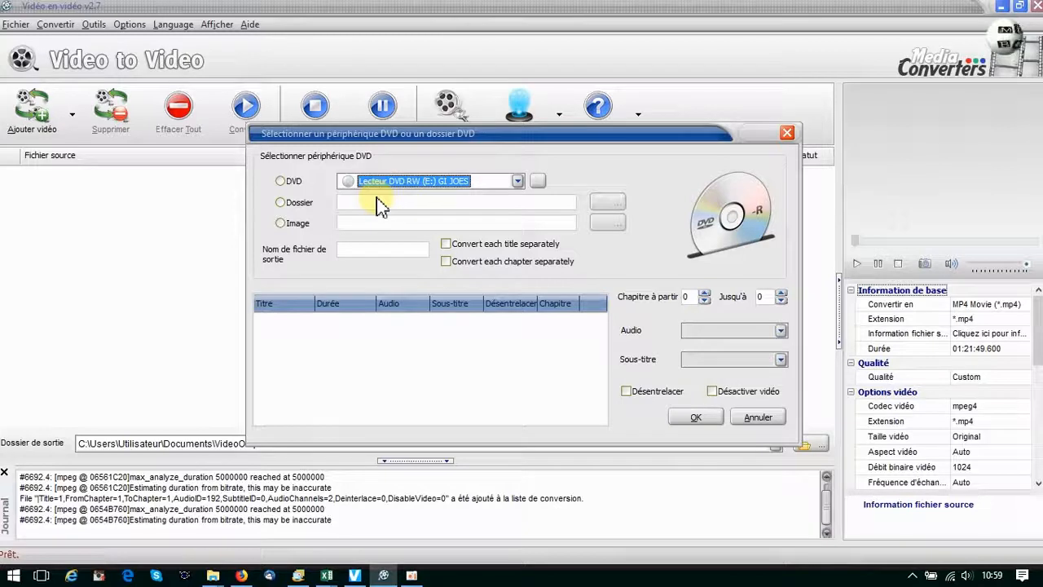
{"action": "left_click", "coordinate": [287, 259]}
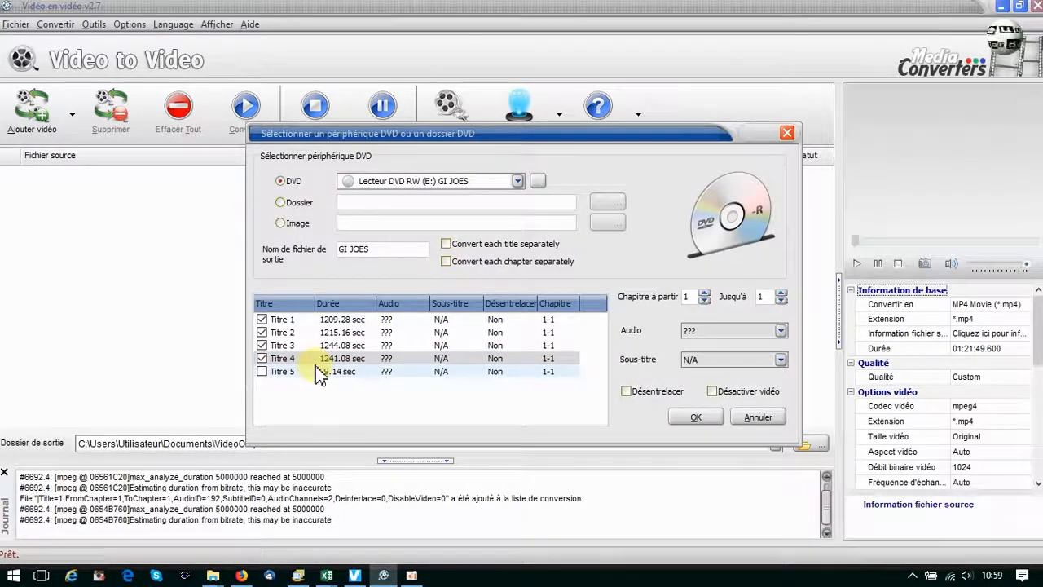
{"action": "left_click", "coordinate": [447, 244]}
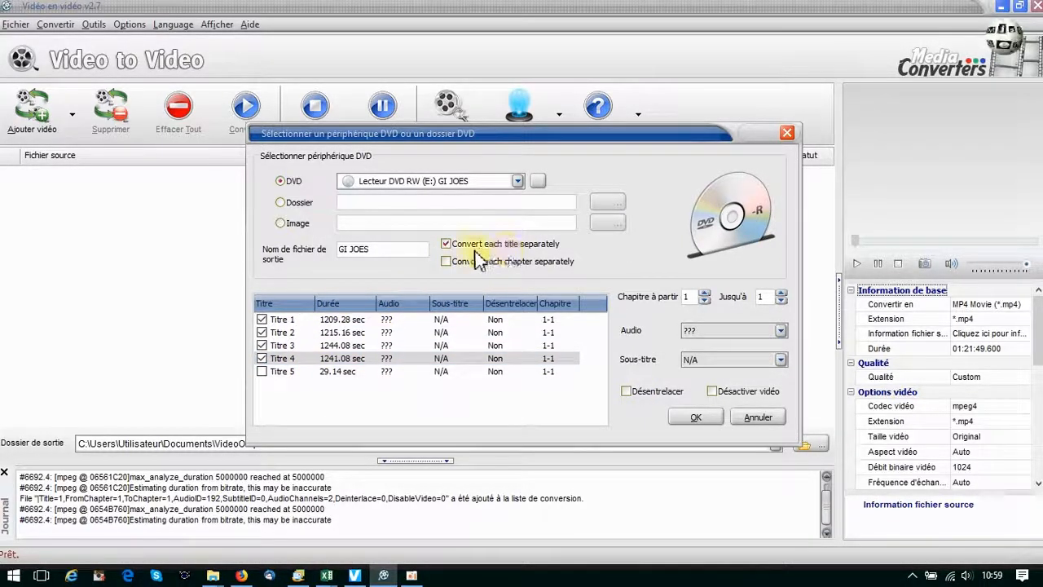
{"action": "left_click", "coordinate": [697, 417]}
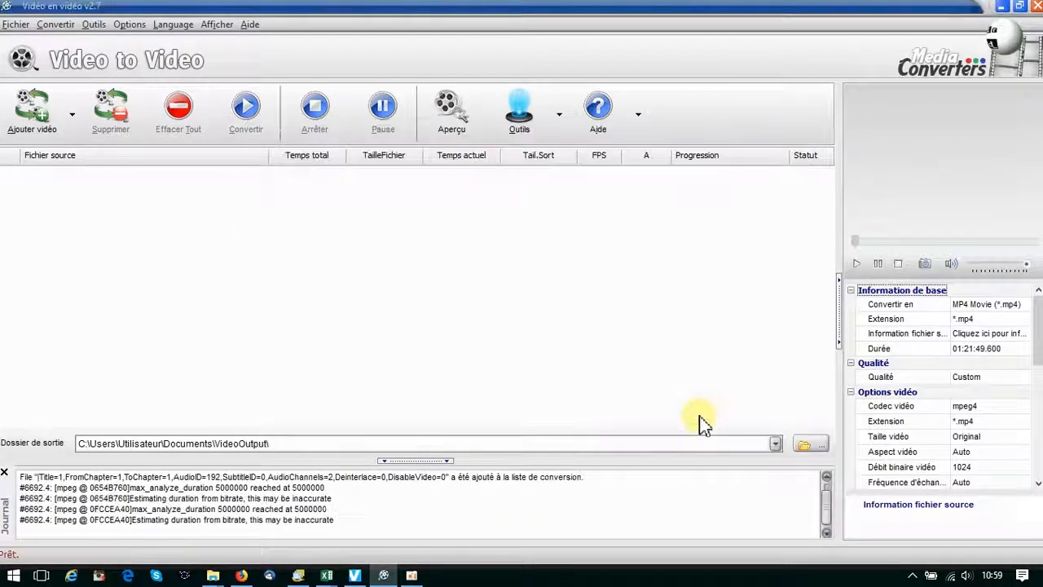
{"action": "left_click", "coordinate": [465, 156]}
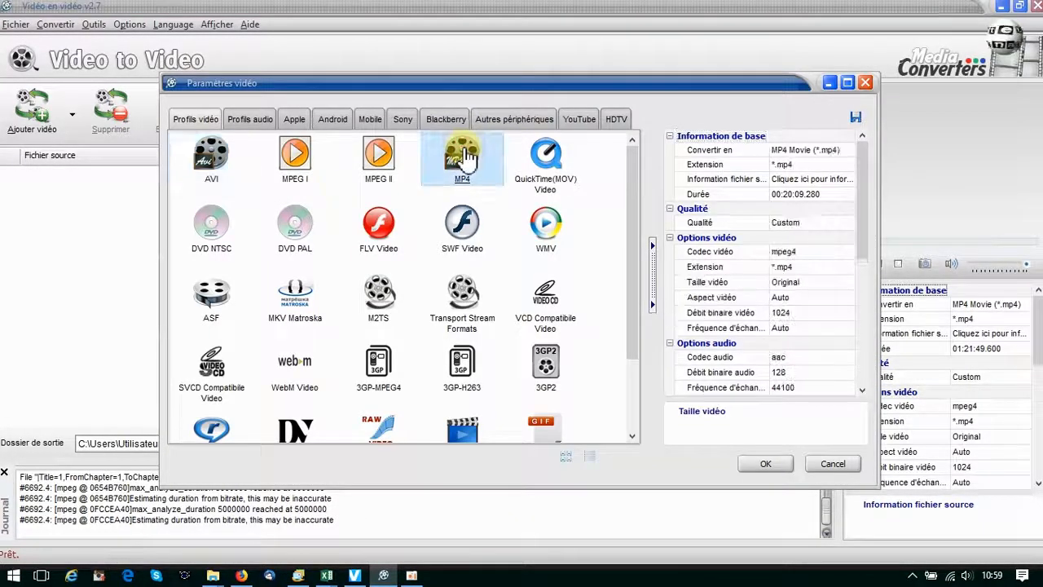
{"action": "left_click", "coordinate": [765, 463]}
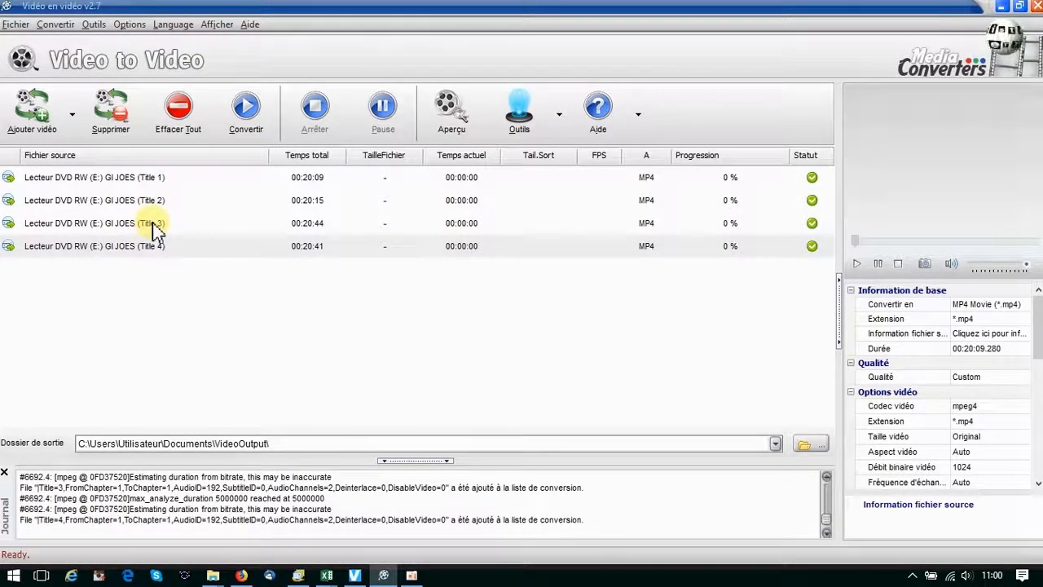
Clear the conversion list, then open and close the DVD burning tool.
{"action": "left_click", "coordinate": [186, 110]}
{"action": "left_click", "coordinate": [519, 112]}
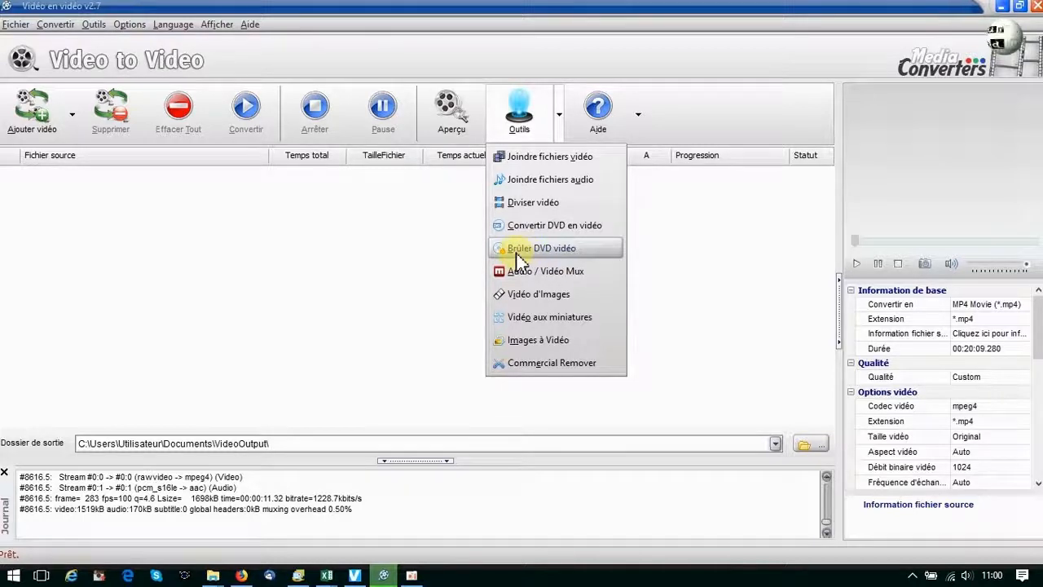
{"action": "left_click", "coordinate": [519, 259]}
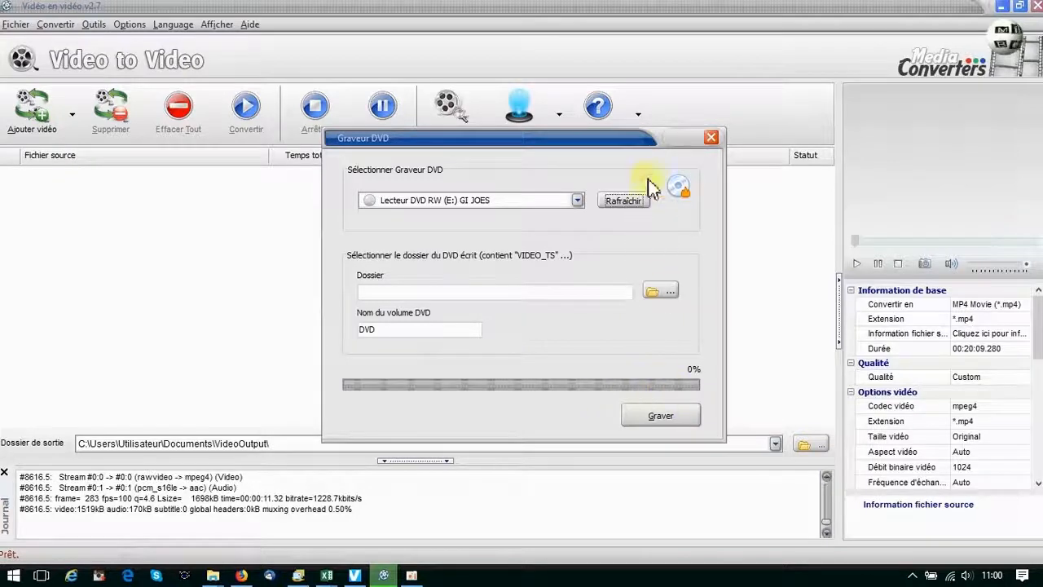
{"action": "left_click", "coordinate": [711, 137]}
Open Video to Images, load GP074428.mp4, and set it to save 30 images from the video.
{"action": "left_click", "coordinate": [560, 115]}
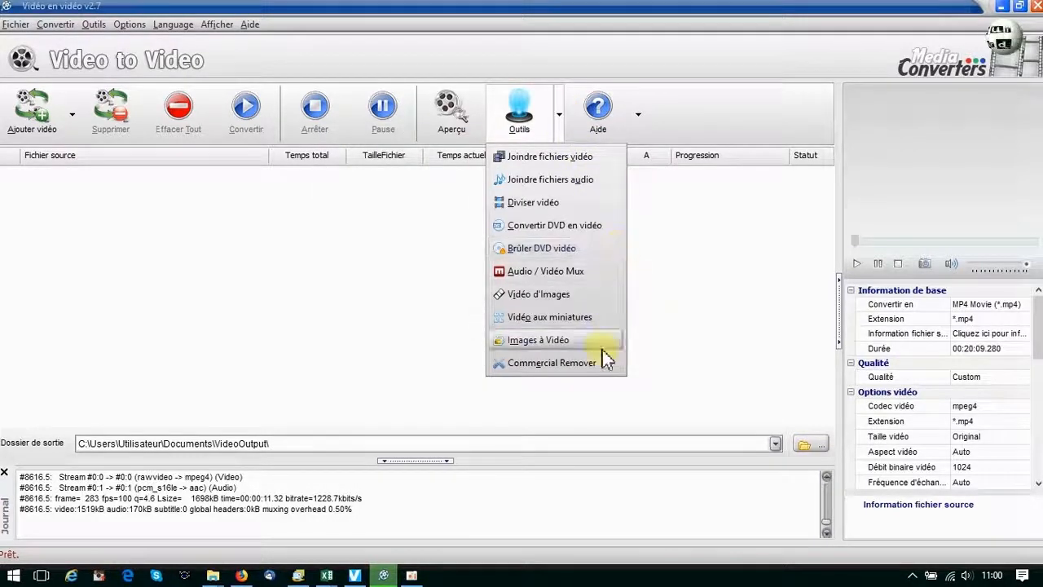
{"action": "left_click", "coordinate": [563, 294]}
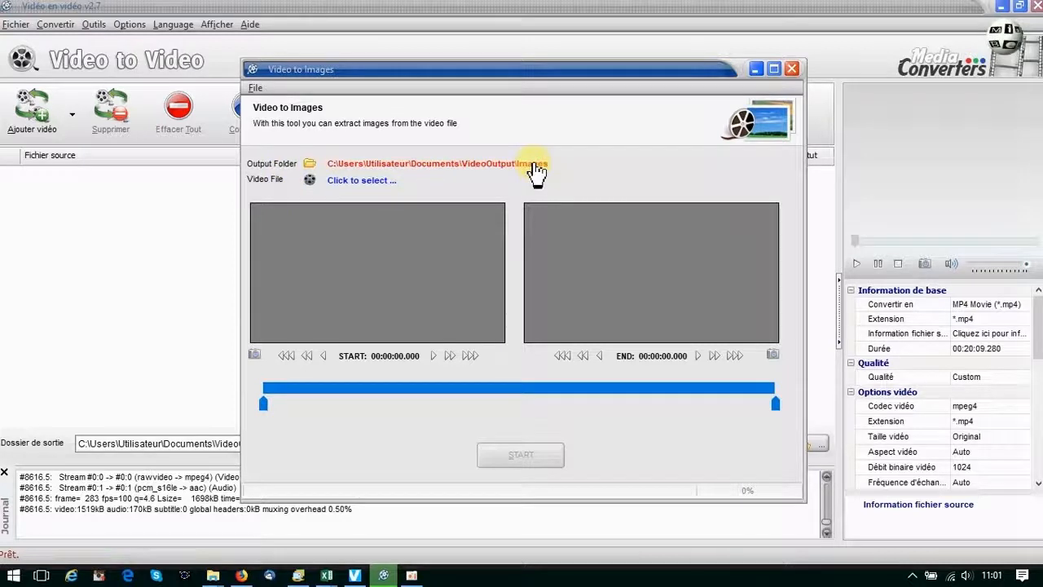
{"action": "left_click", "coordinate": [368, 180]}
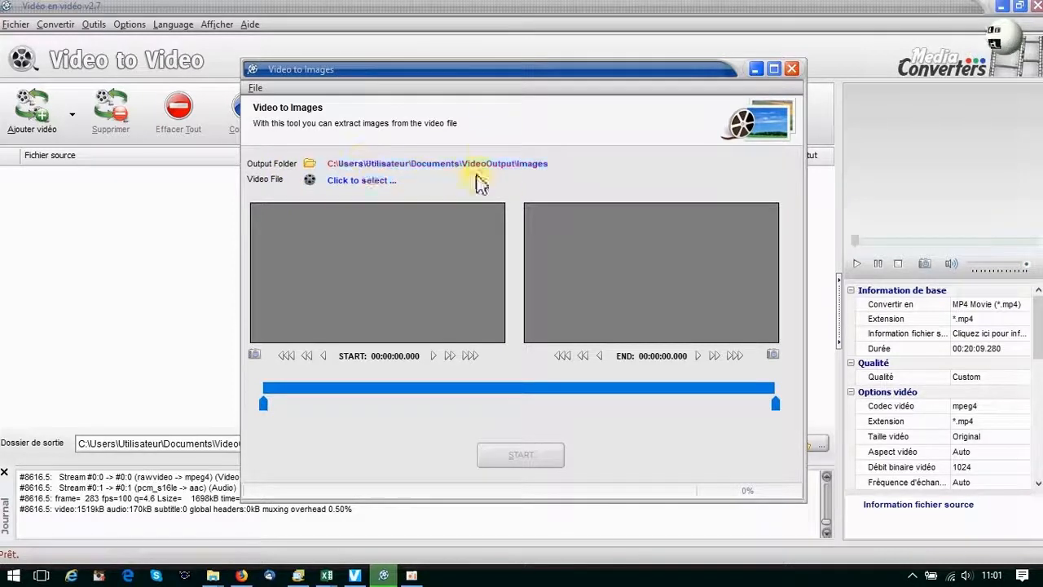
{"action": "left_click", "coordinate": [193, 186]}
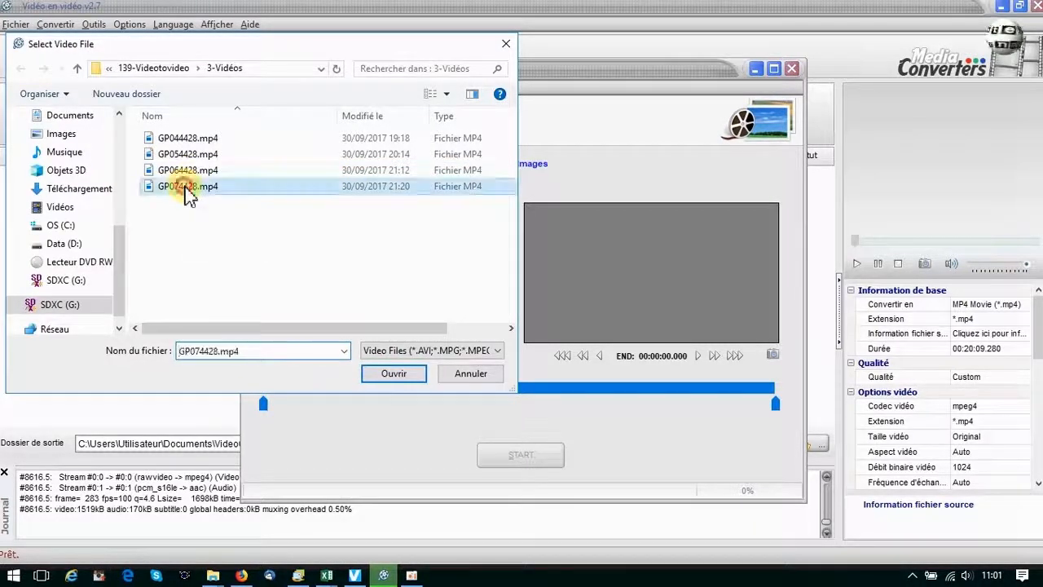
{"action": "left_click", "coordinate": [395, 378]}
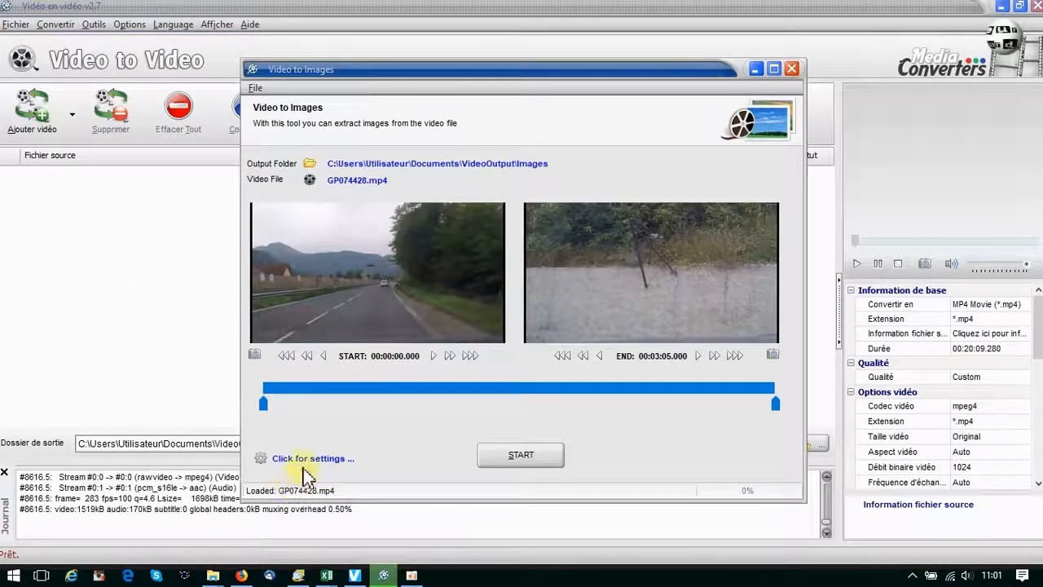
{"action": "left_click", "coordinate": [308, 462]}
{"action": "left_click", "coordinate": [306, 252]}
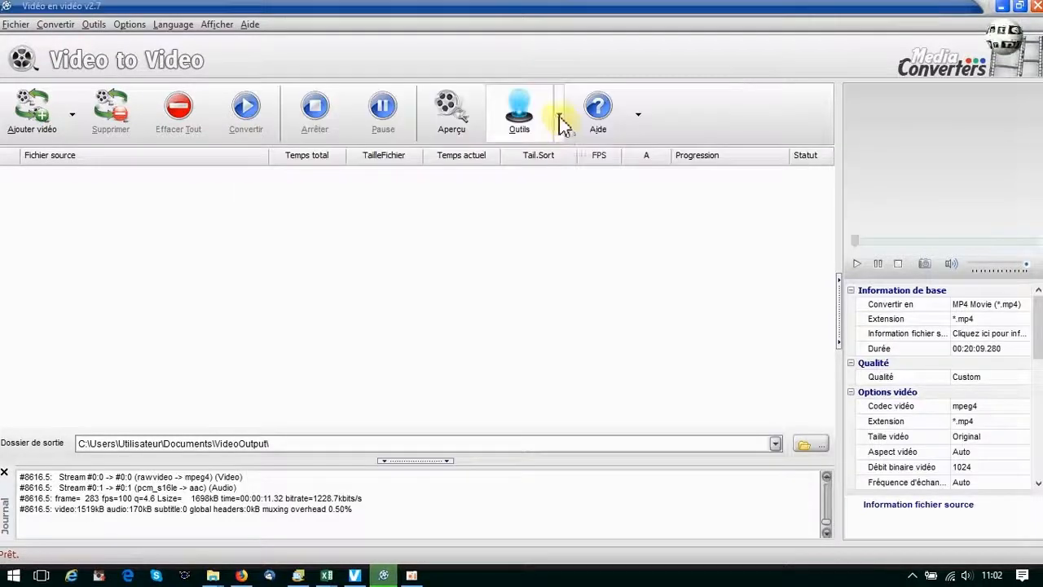
Open Images to Video and add the four photos P1000201.JPG to P1000204.JPG.
{"action": "left_click", "coordinate": [561, 122]}
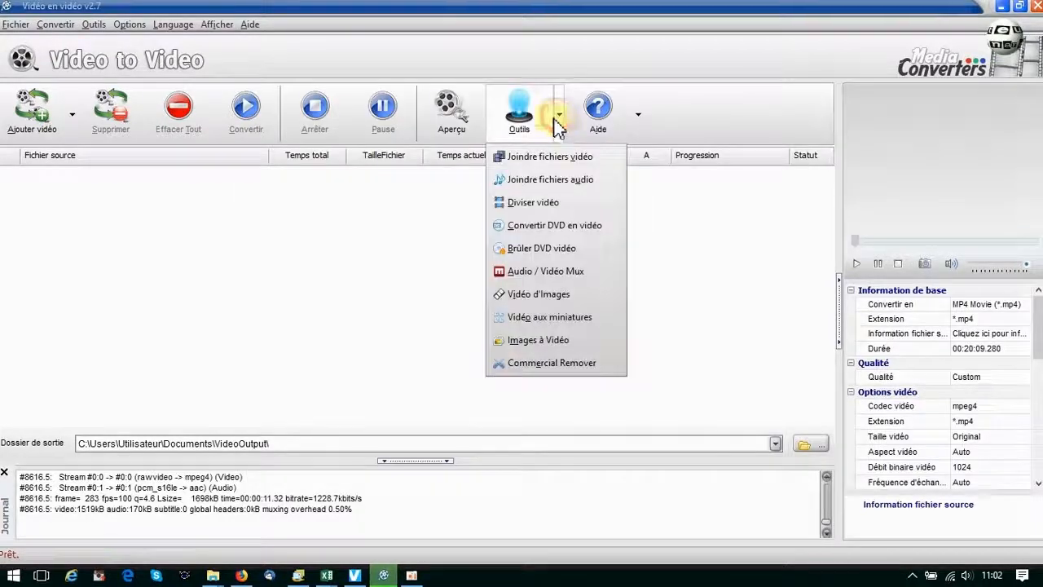
{"action": "left_click", "coordinate": [526, 341]}
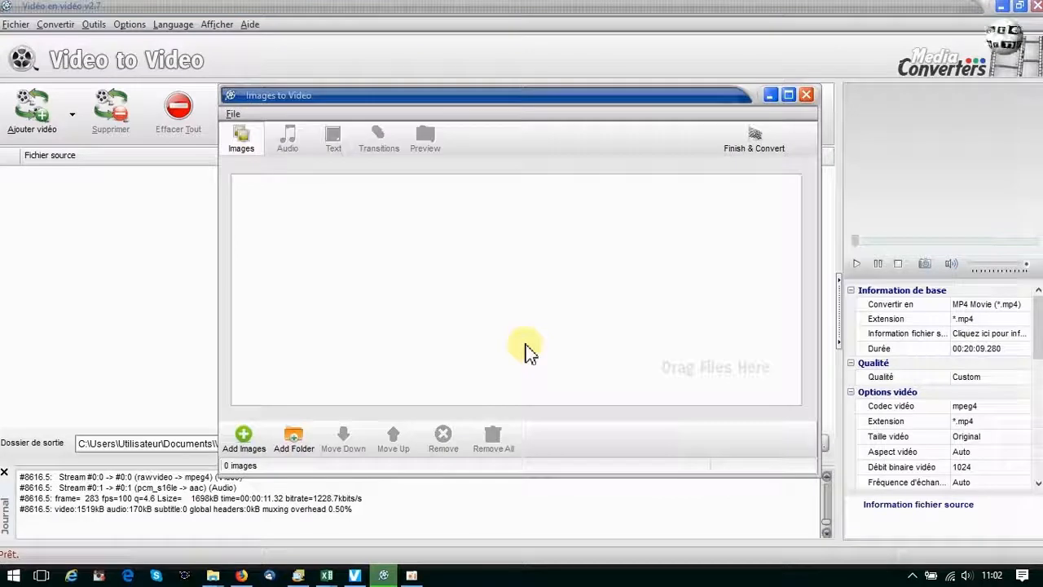
{"action": "left_click", "coordinate": [246, 448]}
{"action": "left_click", "coordinate": [316, 143]}
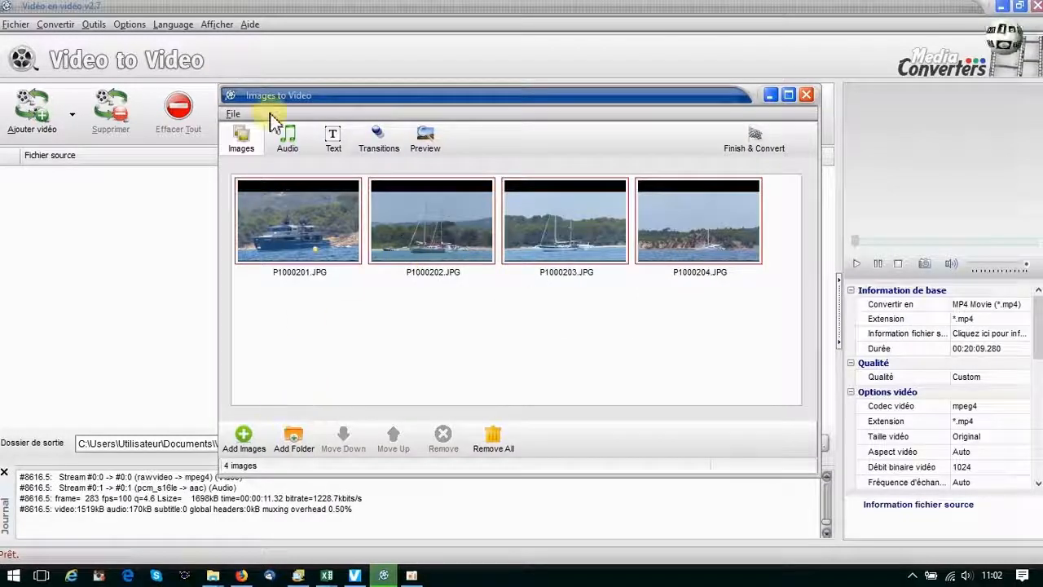
Set the slideshow transition scheme to Random and expand the custom transitions list.
{"action": "left_click", "coordinate": [281, 141]}
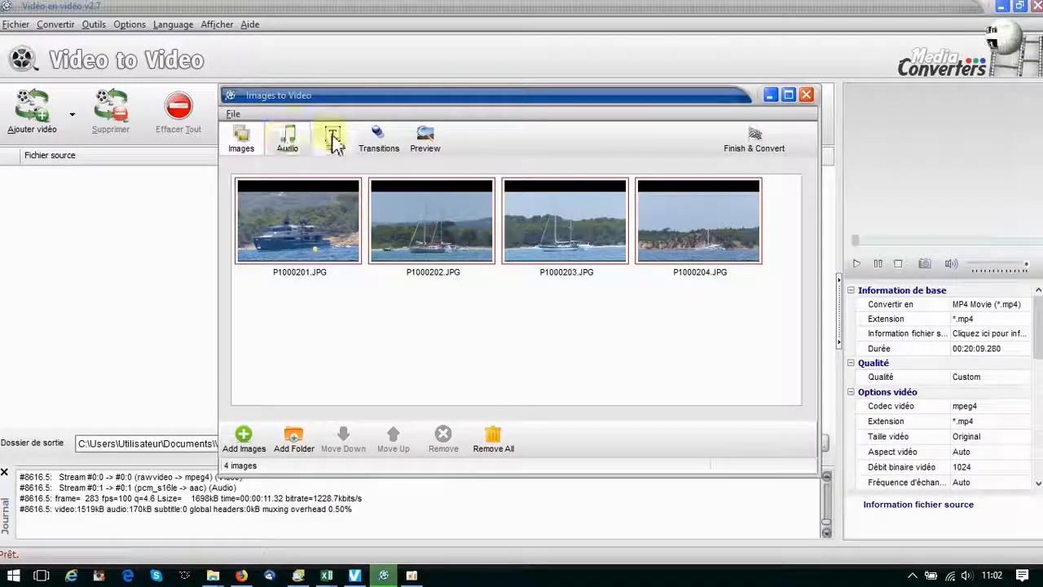
{"action": "left_click", "coordinate": [377, 145]}
{"action": "left_click", "coordinate": [303, 217]}
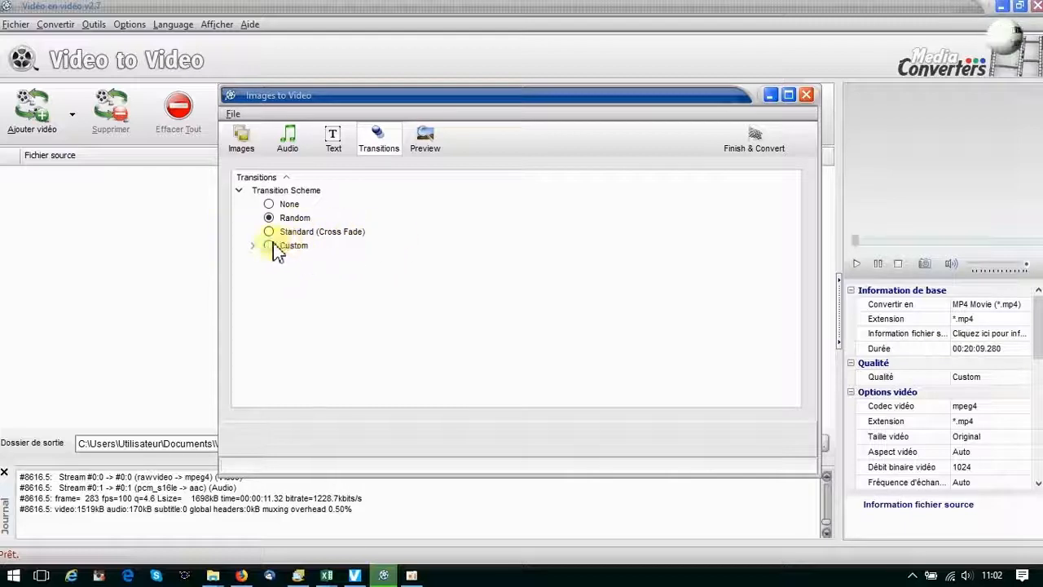
{"action": "left_click", "coordinate": [252, 245]}
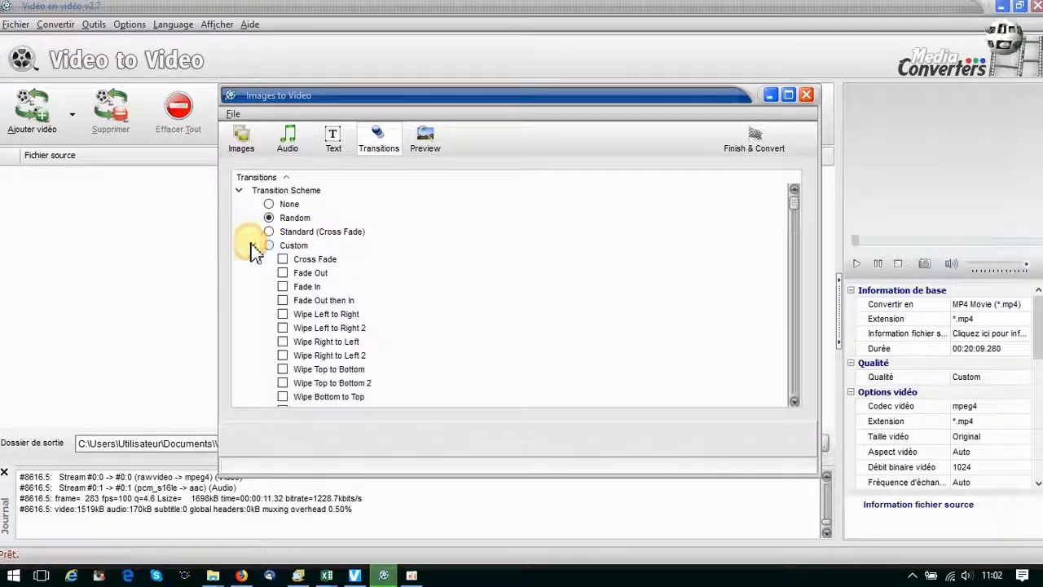
Preview the slideshow, then finish it and add it to the conversion list as MP4.
{"action": "left_click", "coordinate": [425, 138]}
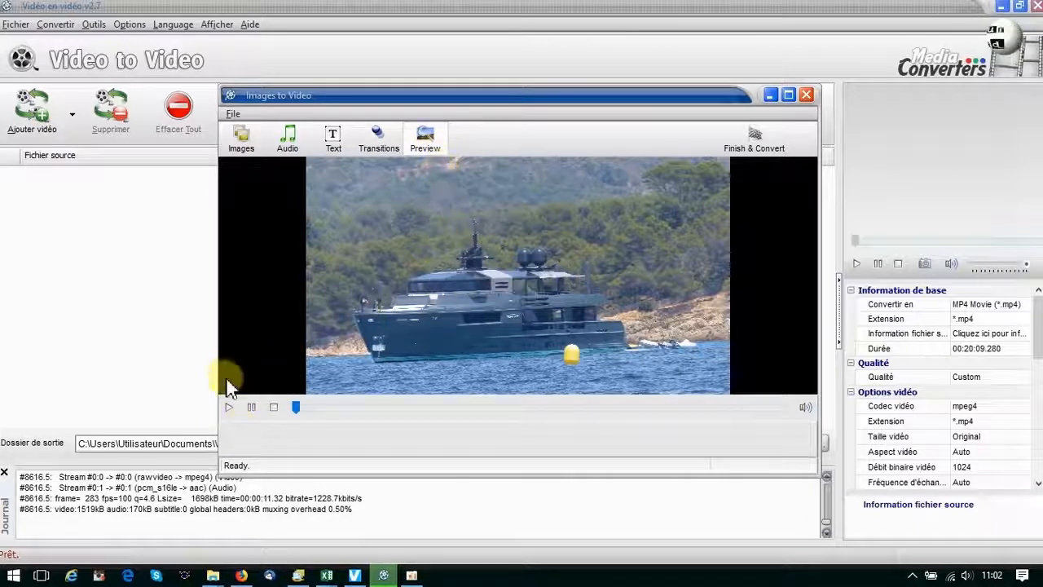
{"action": "left_click", "coordinate": [226, 408]}
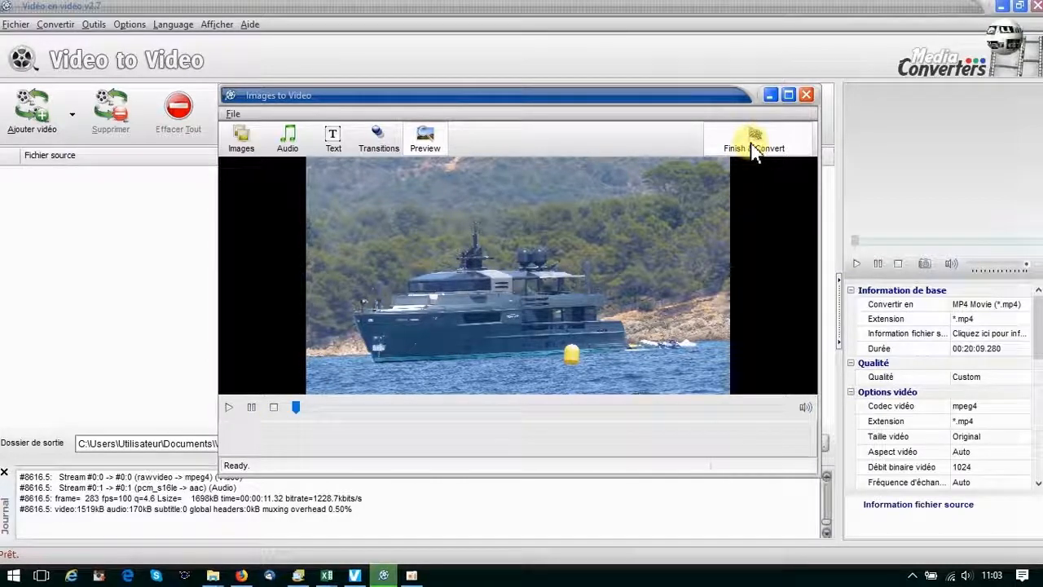
{"action": "left_click", "coordinate": [753, 151]}
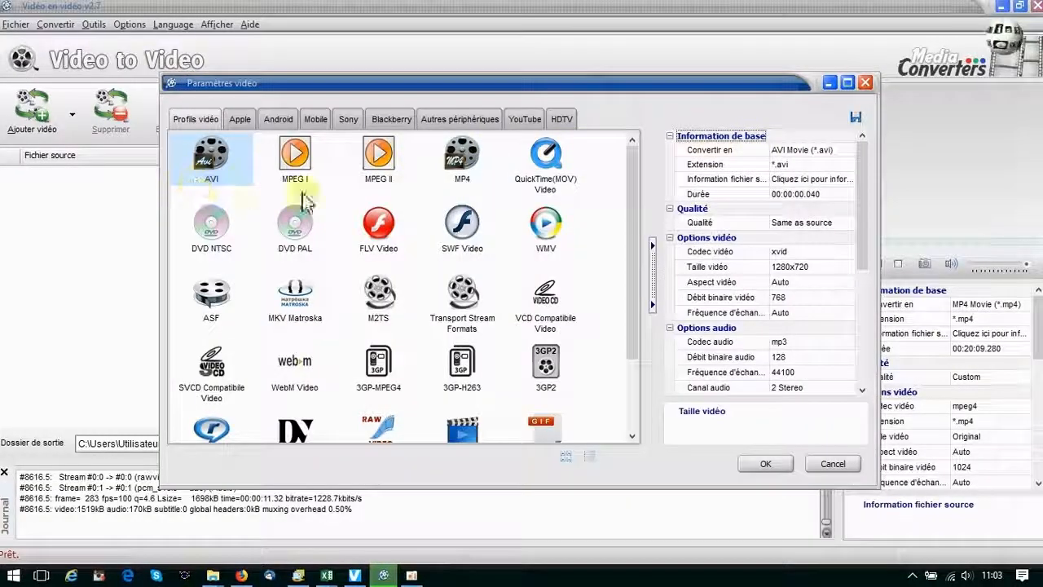
{"action": "left_click", "coordinate": [458, 163]}
{"action": "left_click", "coordinate": [762, 462]}
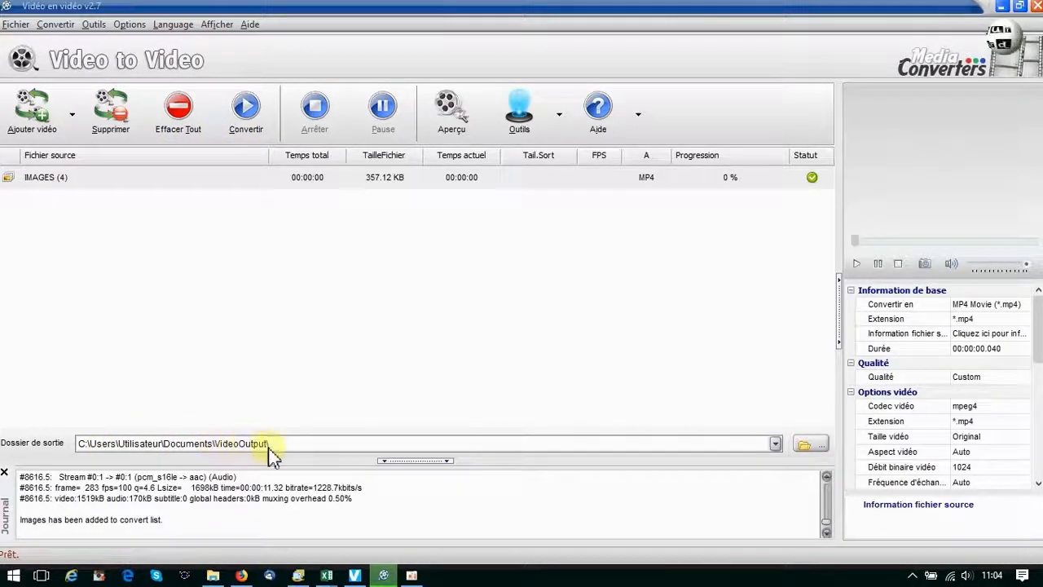
Check the VideoOutput folder, then return to the converter's tools menu.
{"action": "left_click", "coordinate": [212, 575]}
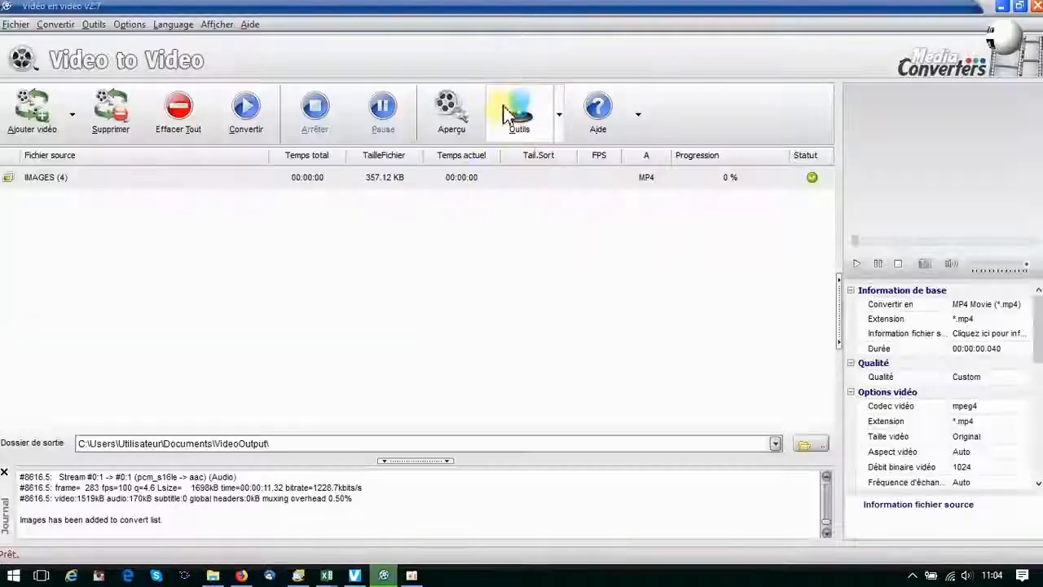
{"action": "left_click", "coordinate": [559, 114]}
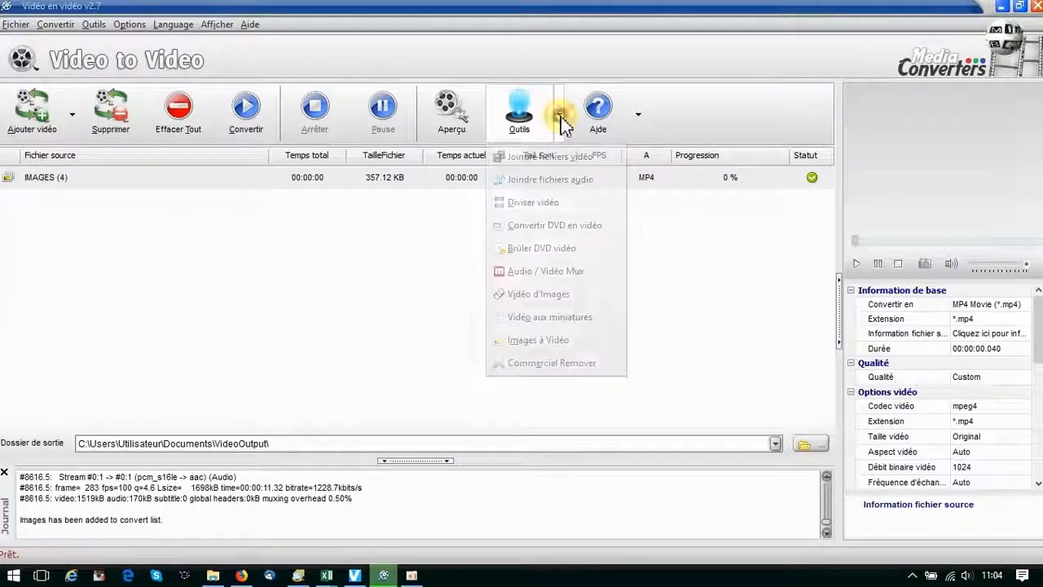